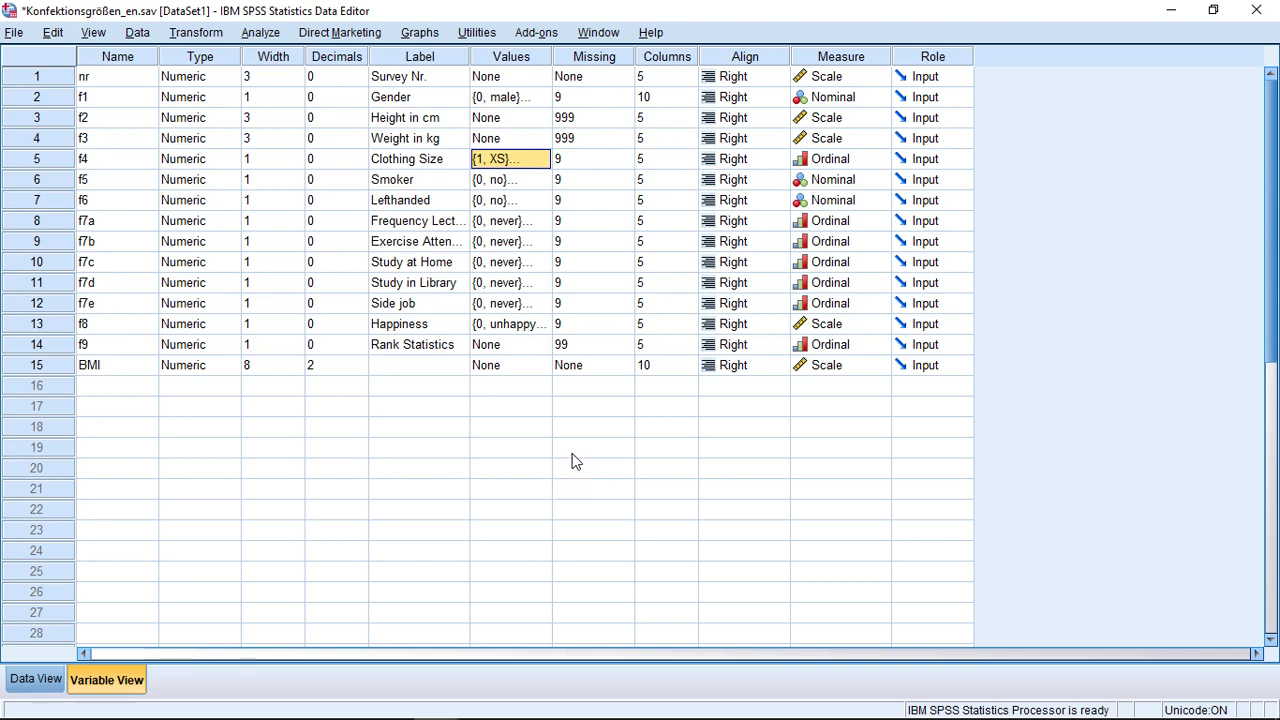
Start an Explore analysis with BMI as the dependent variable.
left_click(260, 33)
mouse_move(314, 86)
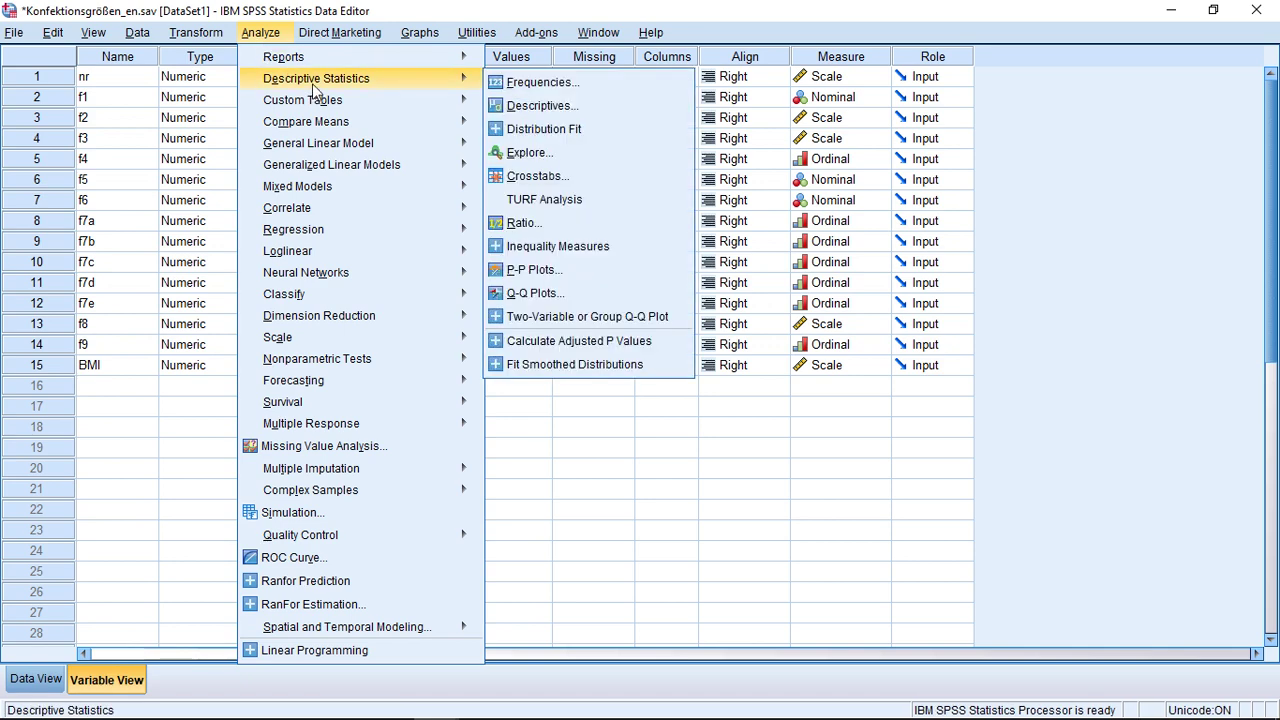
left_click(524, 156)
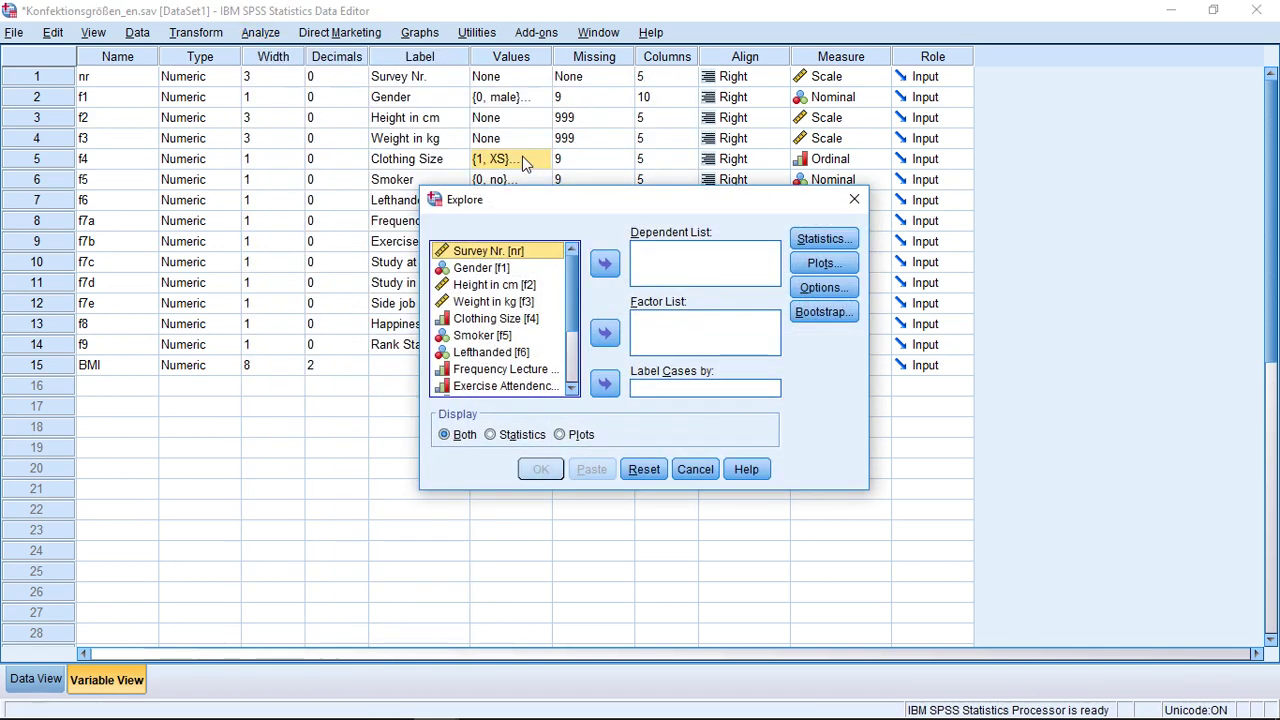
scroll(568, 313, "down", 2)
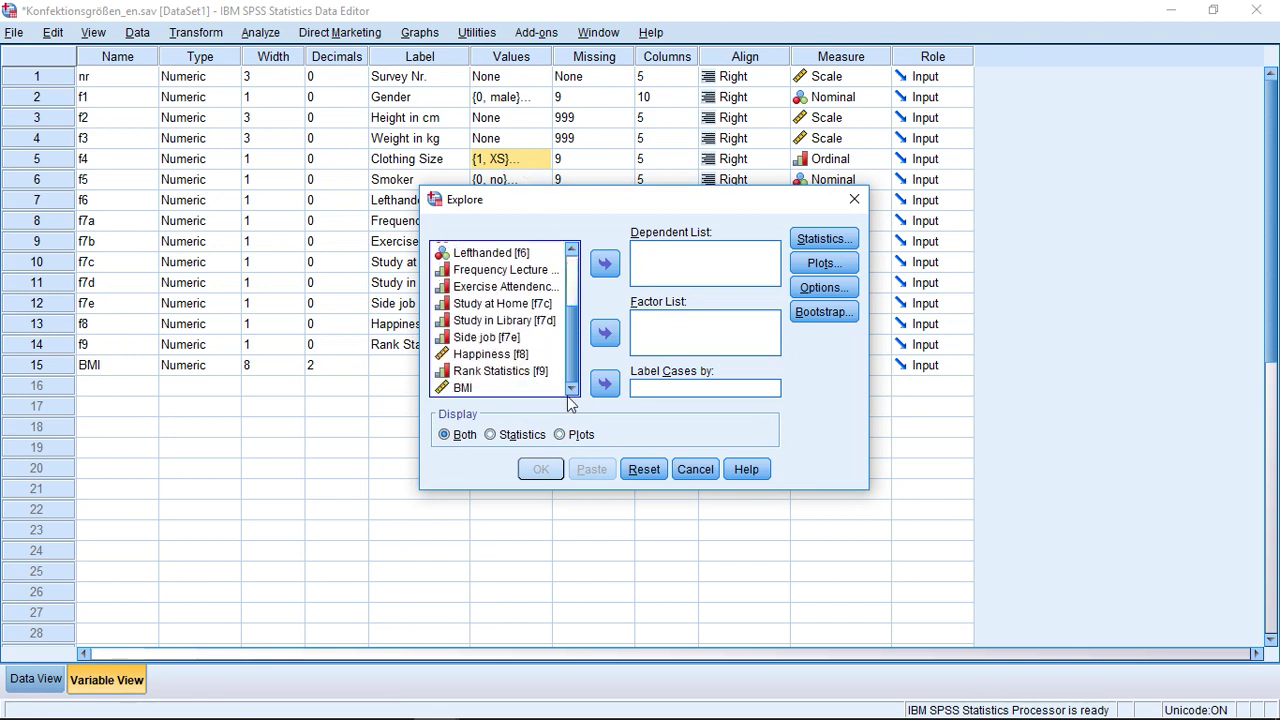
left_click(463, 388)
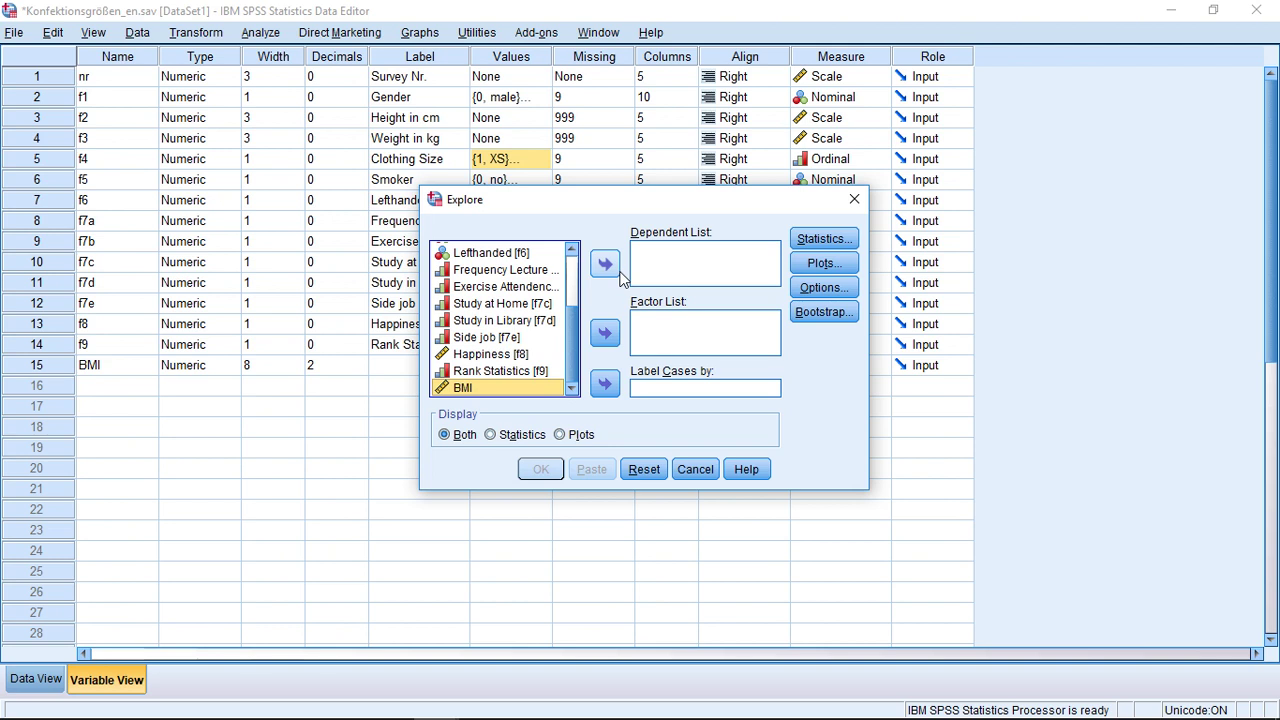
left_click(606, 265)
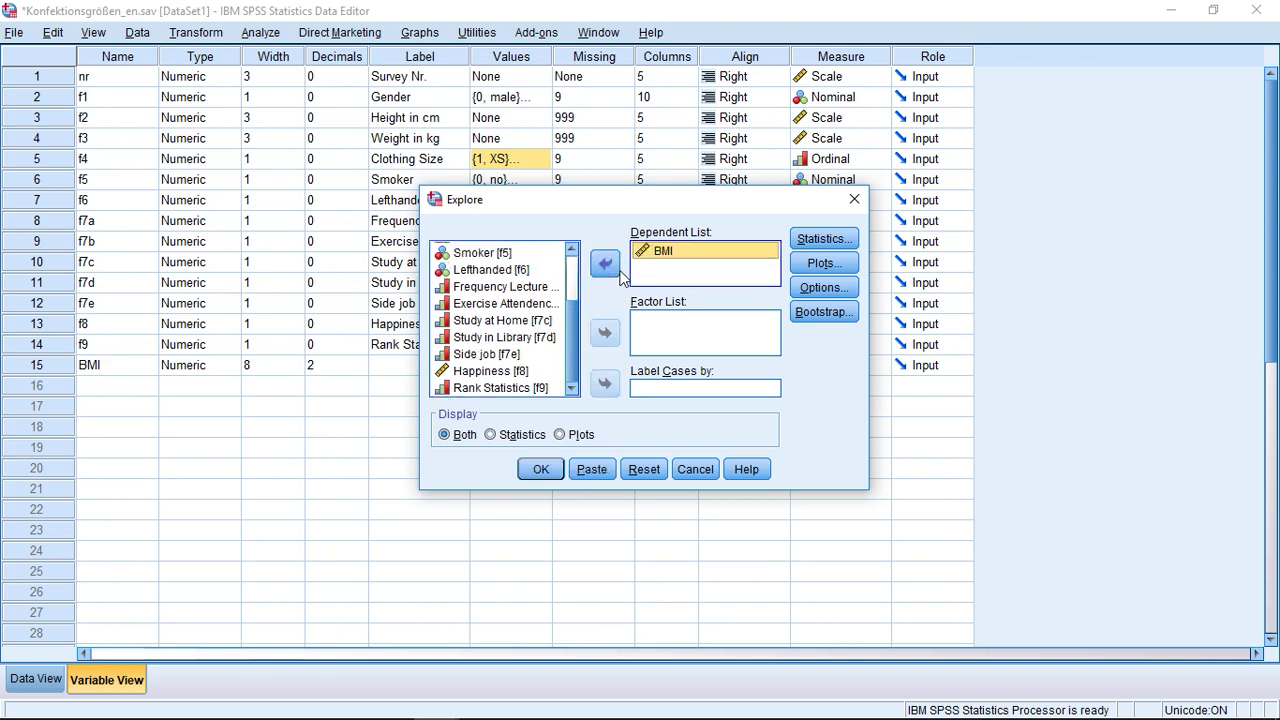
Request outlier listing and normality plots with tests, keep default missing-value handling, and run it.
left_click(822, 240)
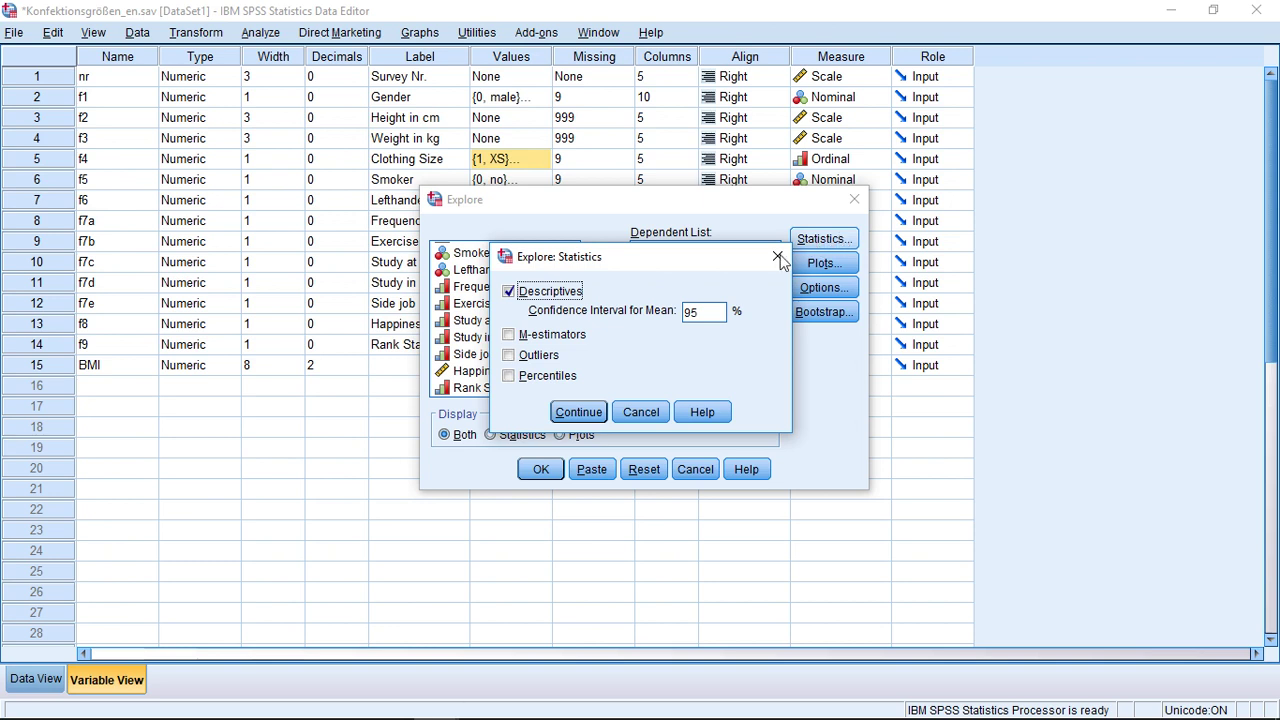
left_click(533, 358)
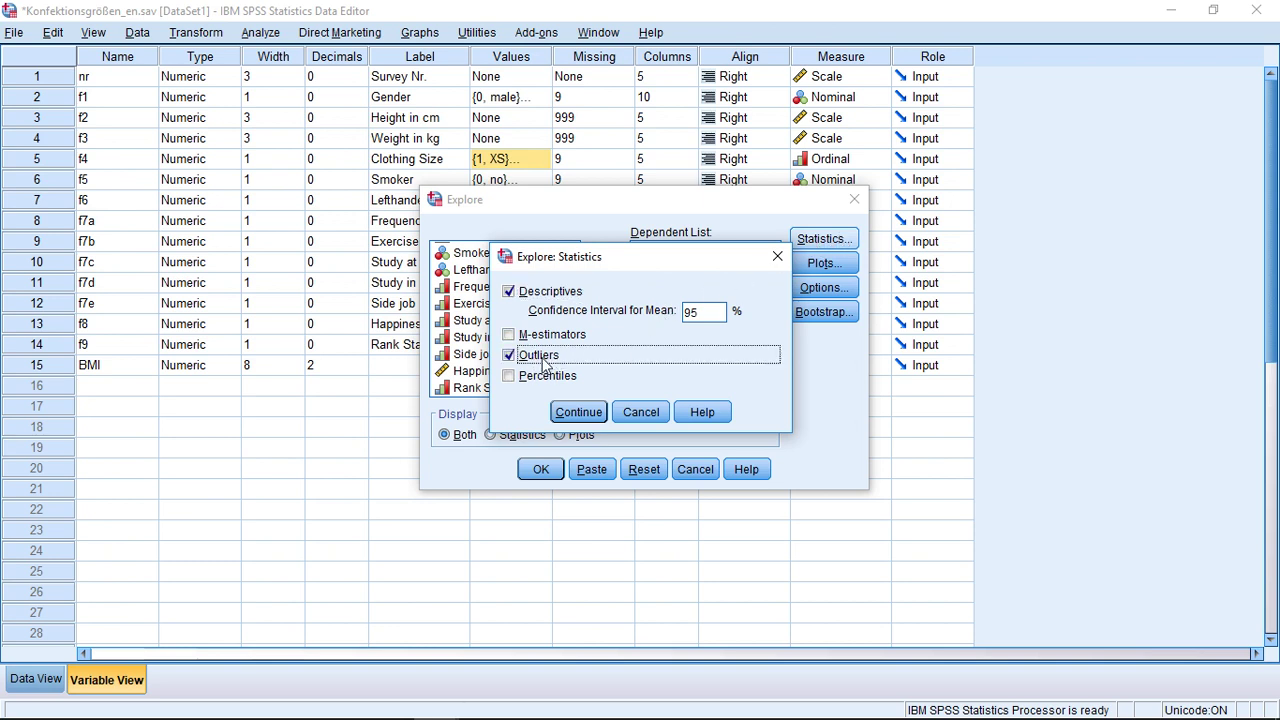
left_click(575, 411)
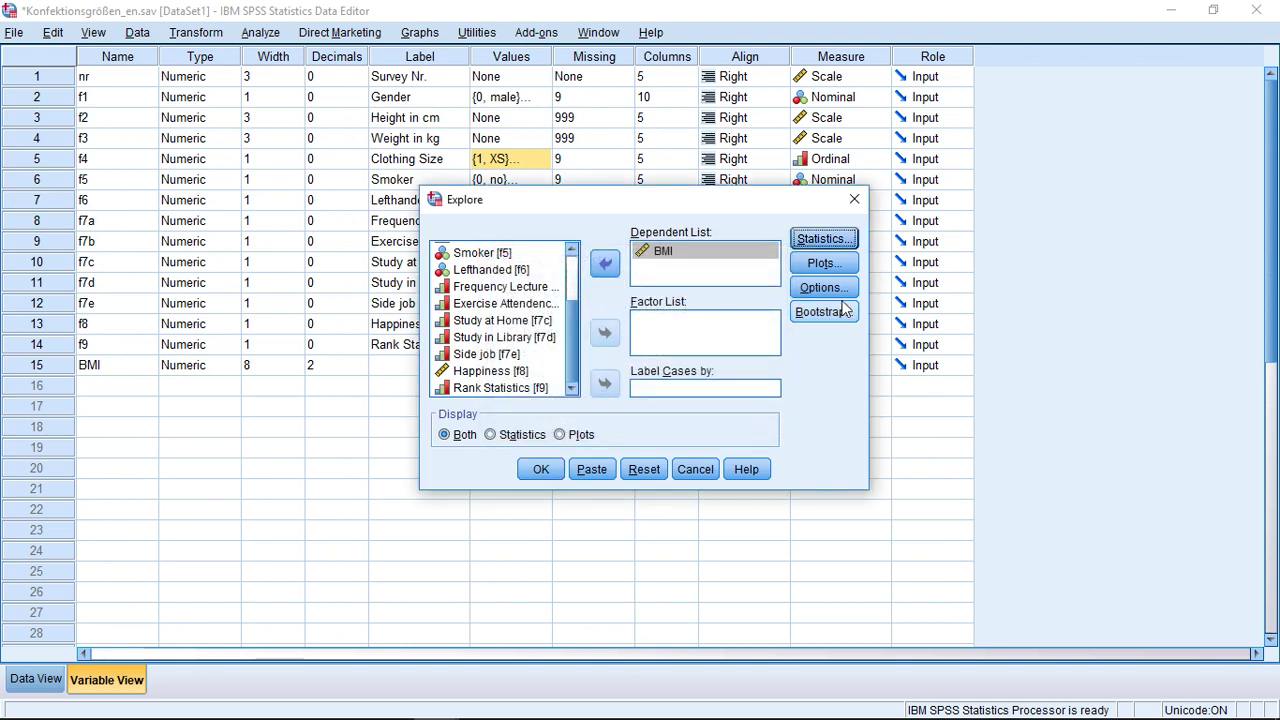
left_click(820, 263)
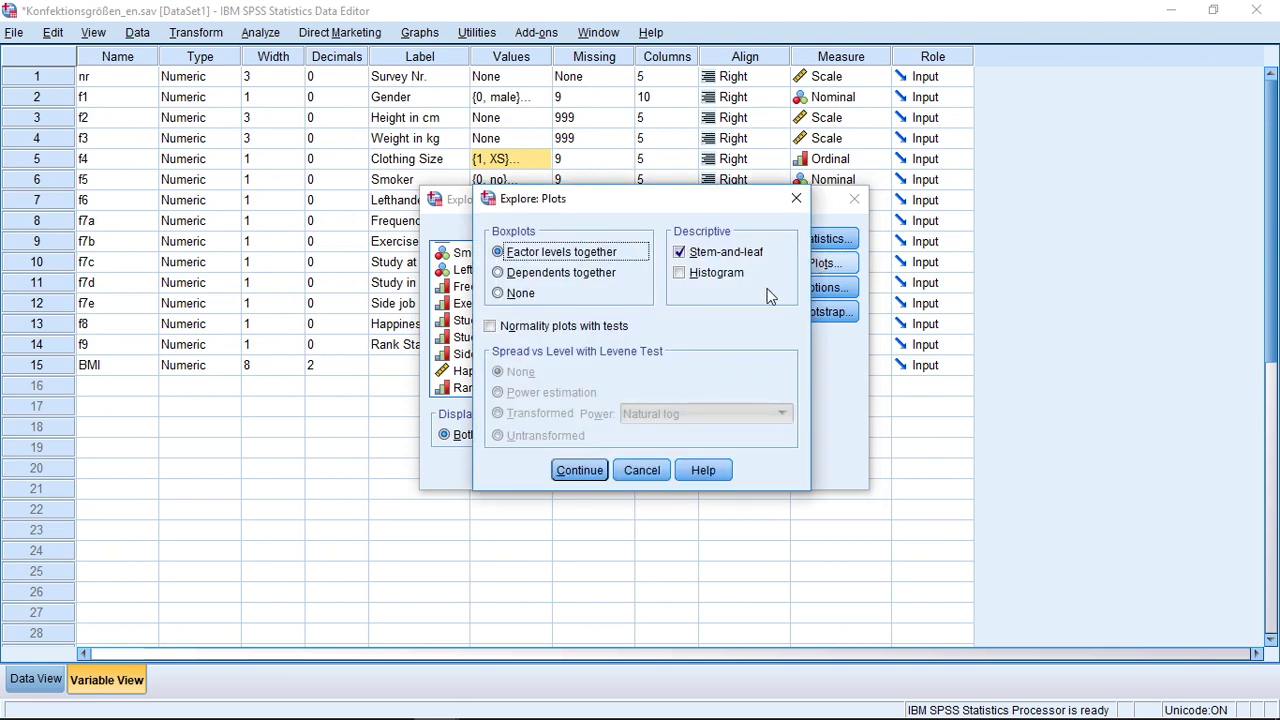
left_click(548, 330)
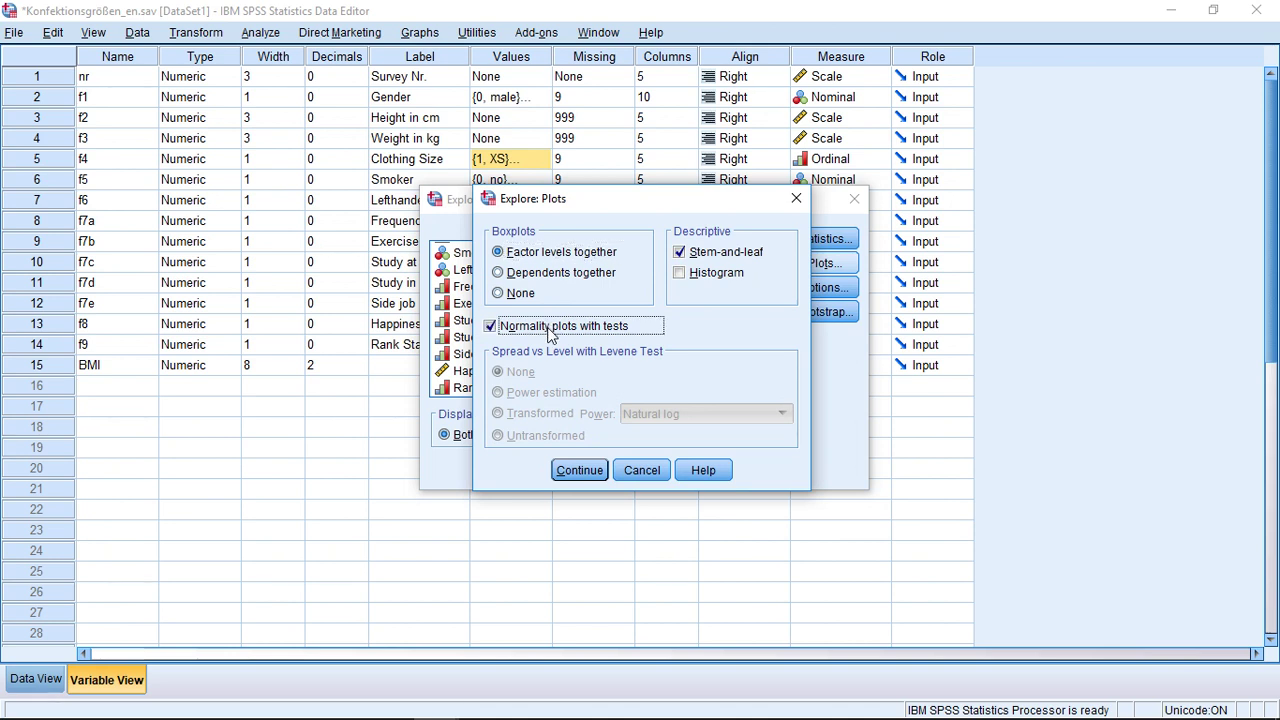
left_click(600, 472)
left_click(806, 288)
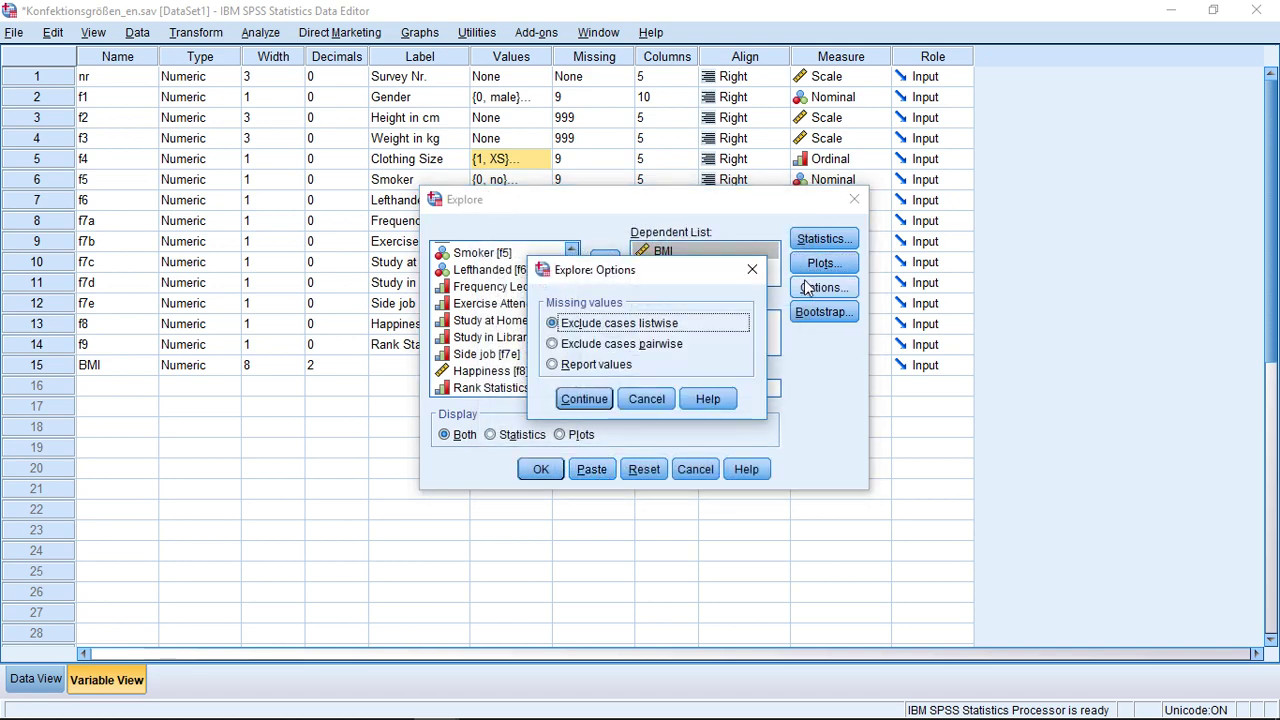
left_click(612, 400)
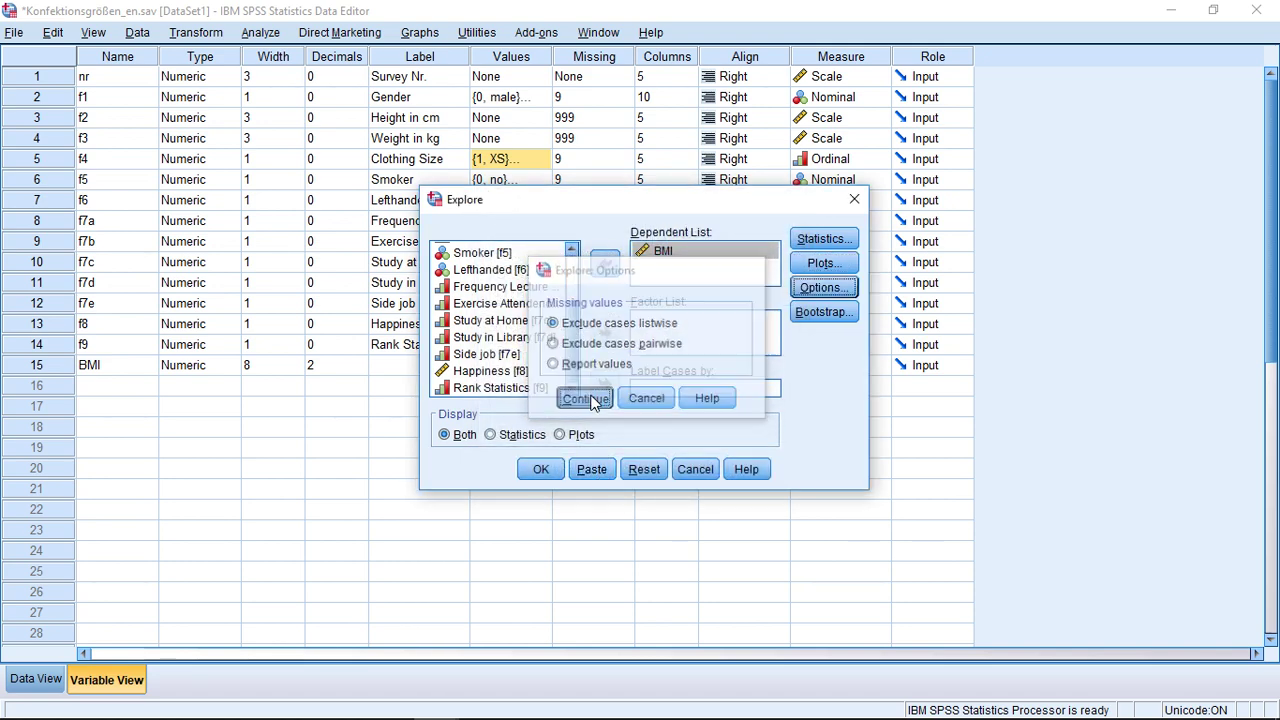
left_click(541, 469)
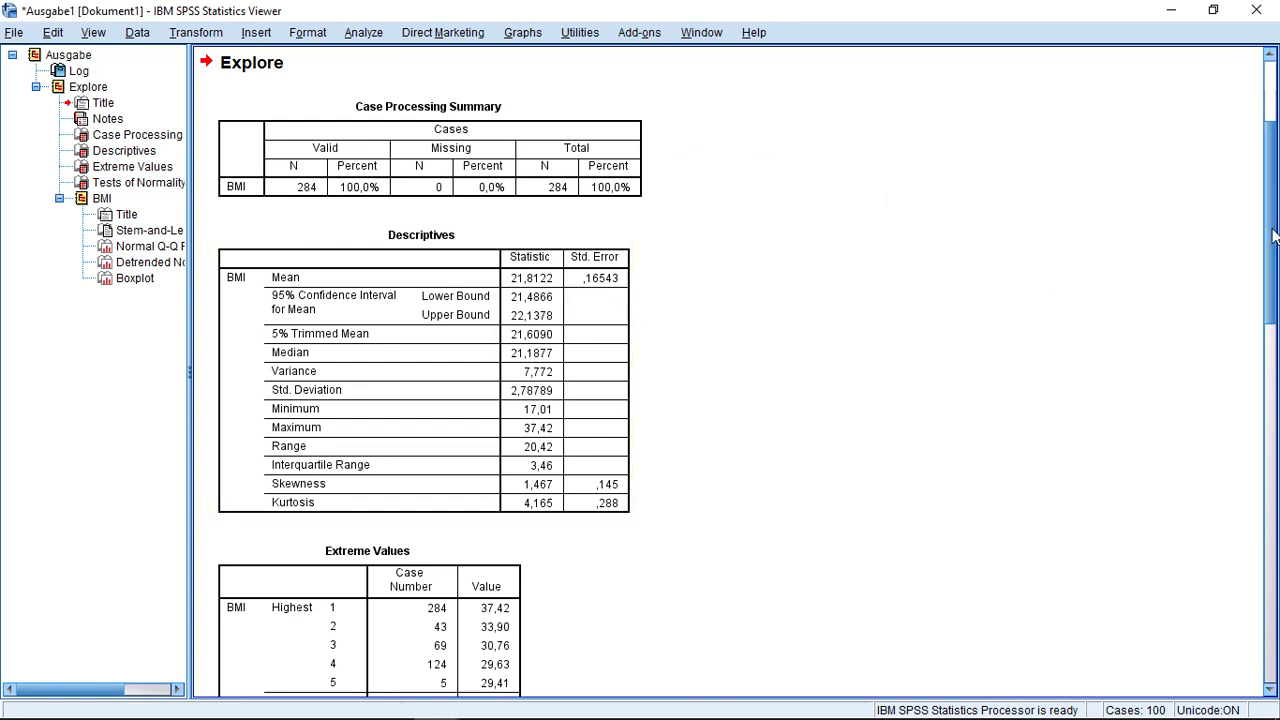
Scroll past Descriptives to the BMI Extreme Values and Tests of Normality tables.
scroll(1065, 302, "down", 5)
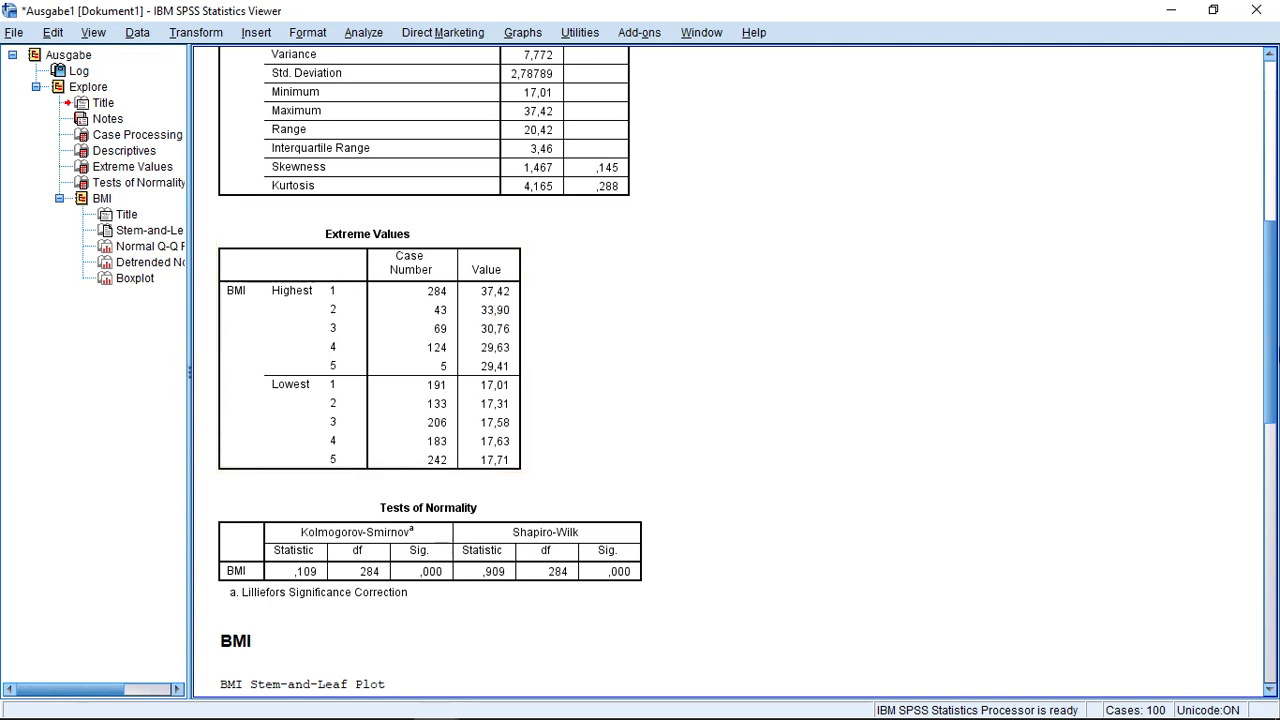
Scroll through the stem-and-leaf and Q-Q plots and select the BMI boxplot showing cases 284 and 43.
left_click_drag(1271, 352, 1268, 558)
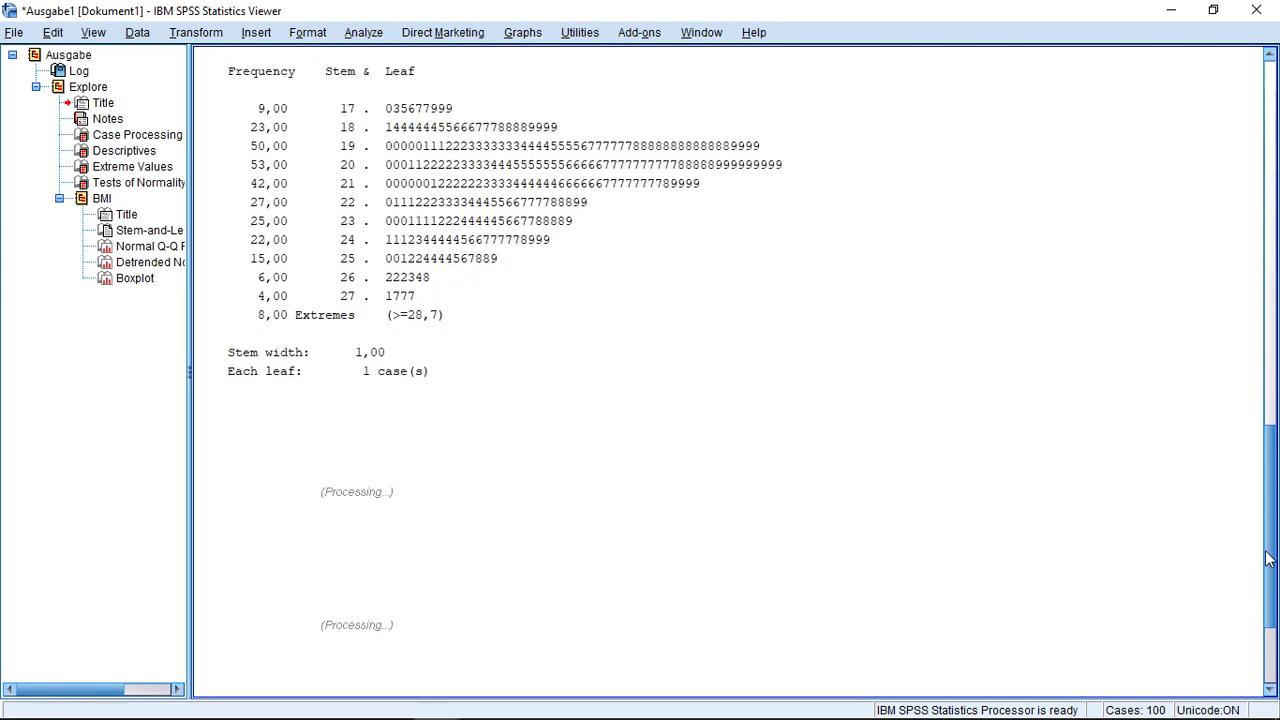
left_click_drag(1275, 452, 1270, 655)
left_click(606, 480)
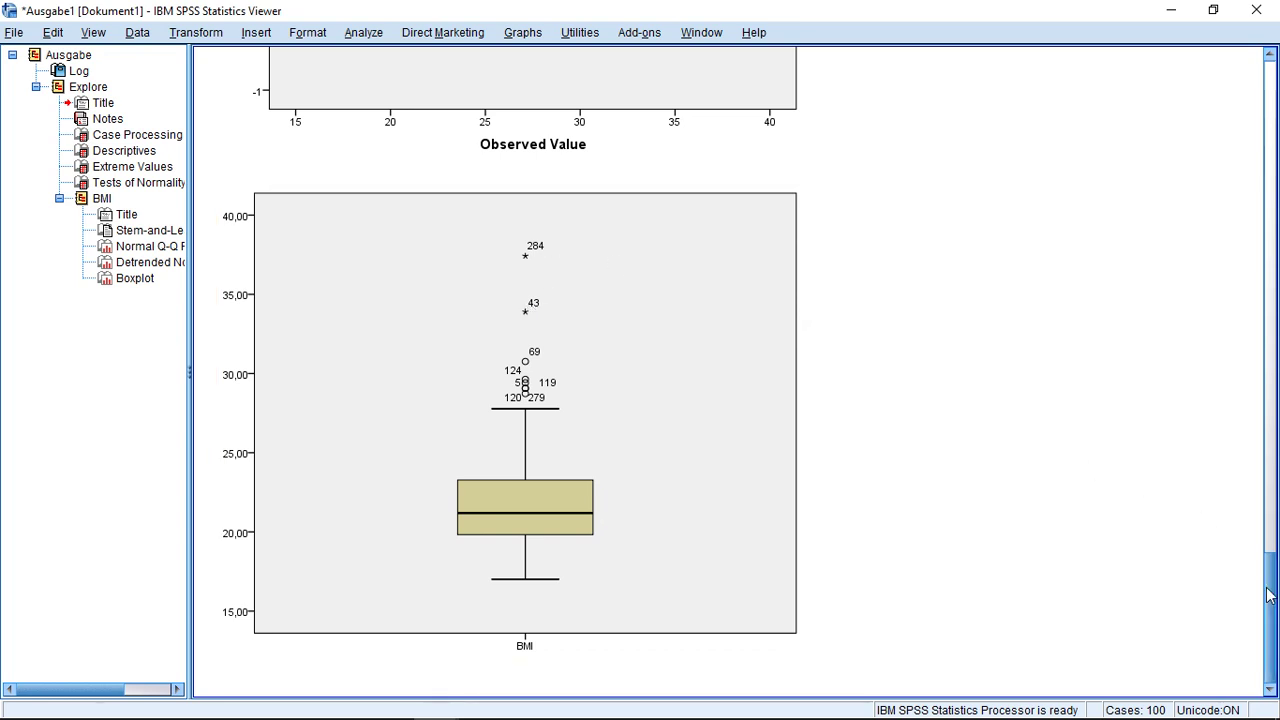
left_click_drag(1268, 595, 1226, 222)
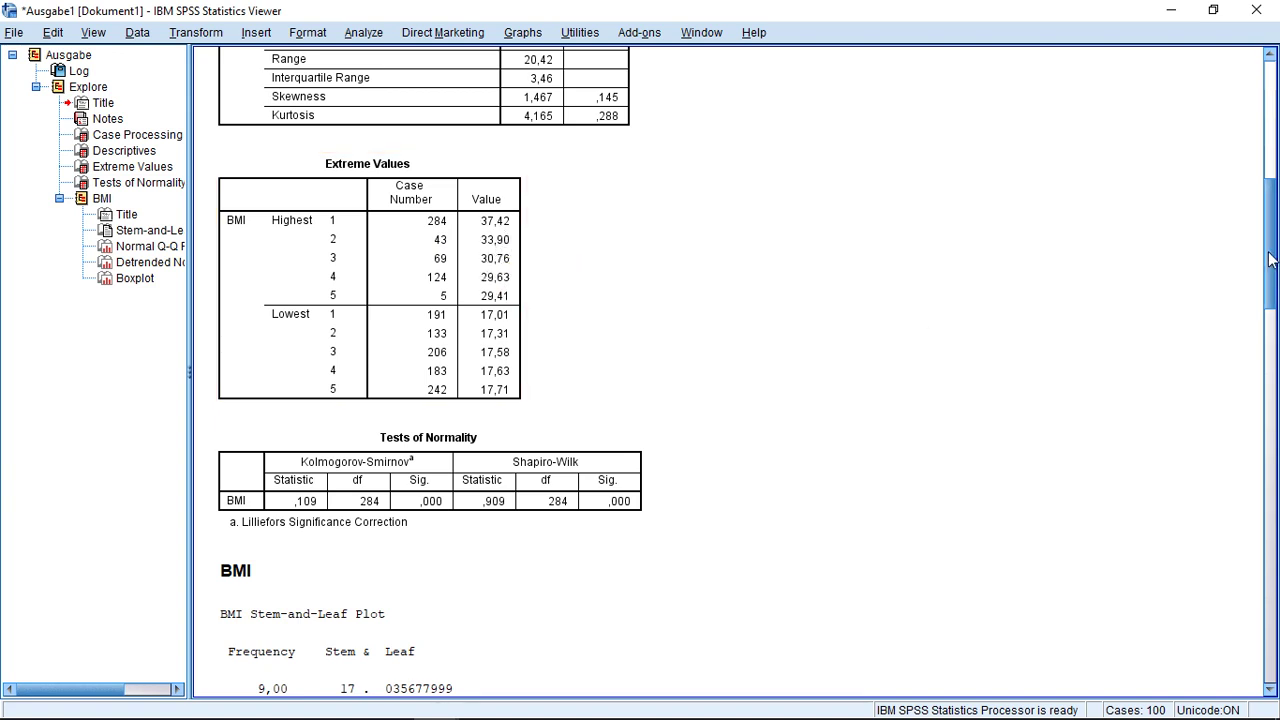
scroll(1229, 343, "down", 10)
scroll(1230, 485, "down", 10)
scroll(1240, 612, "down", 1)
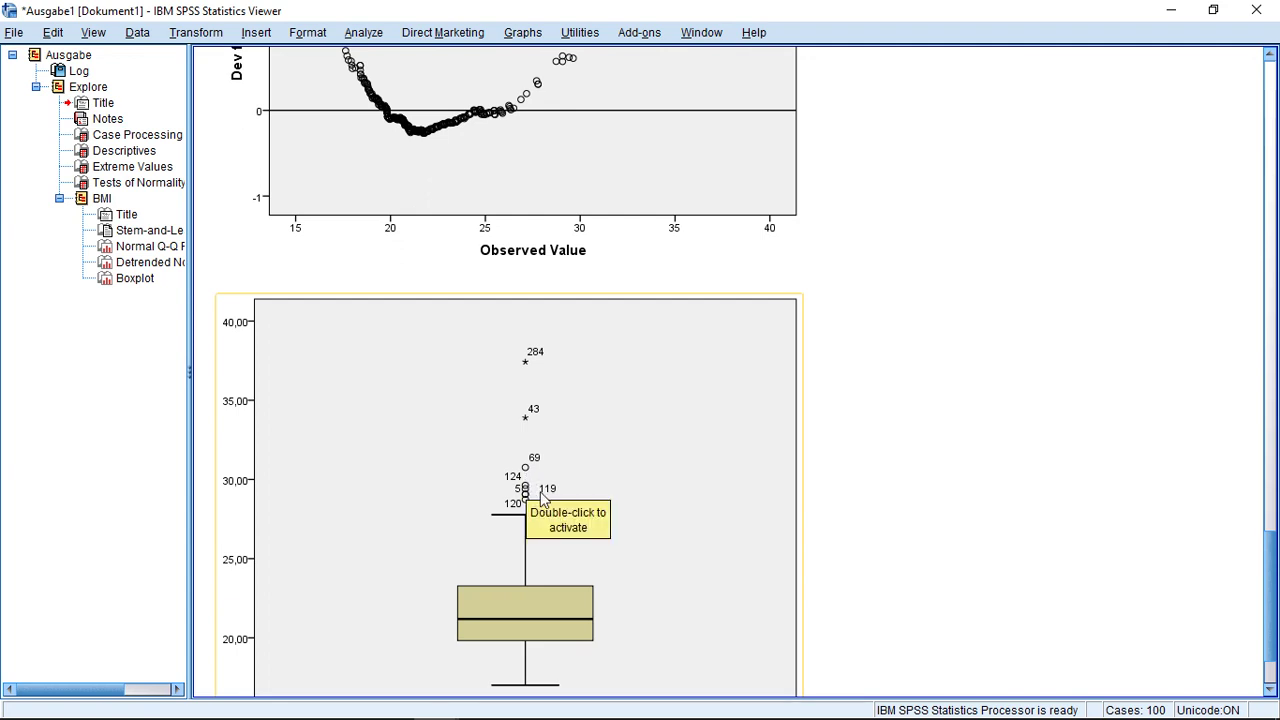
Drag the Boxplot item above the Explore title so it comes first, then reselect it.
left_click(617, 505)
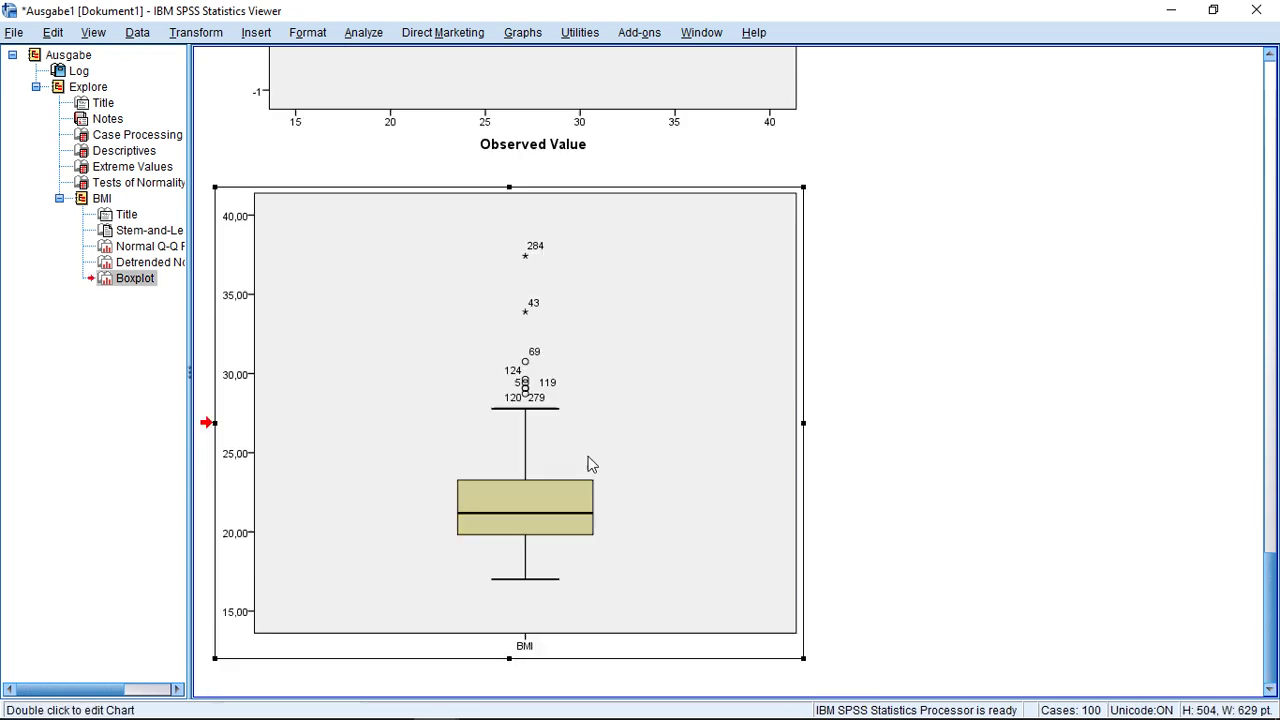
left_click_drag(589, 460, 629, 433)
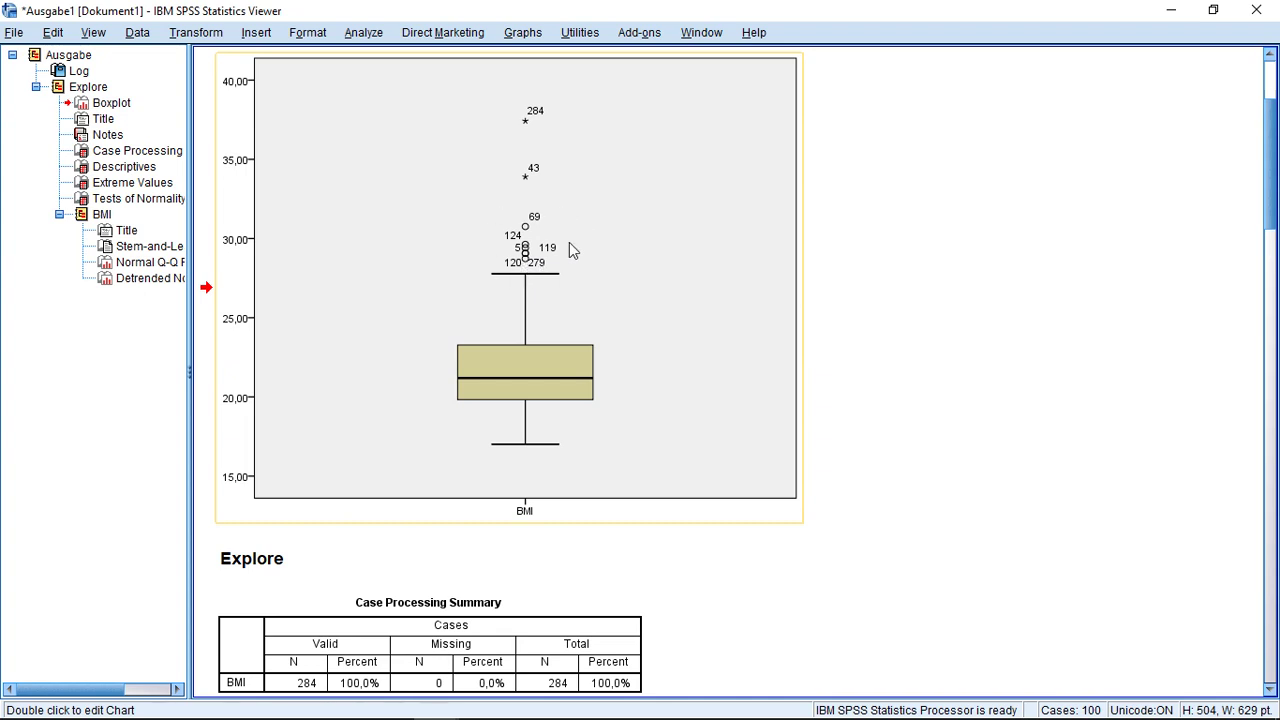
left_click(490, 461)
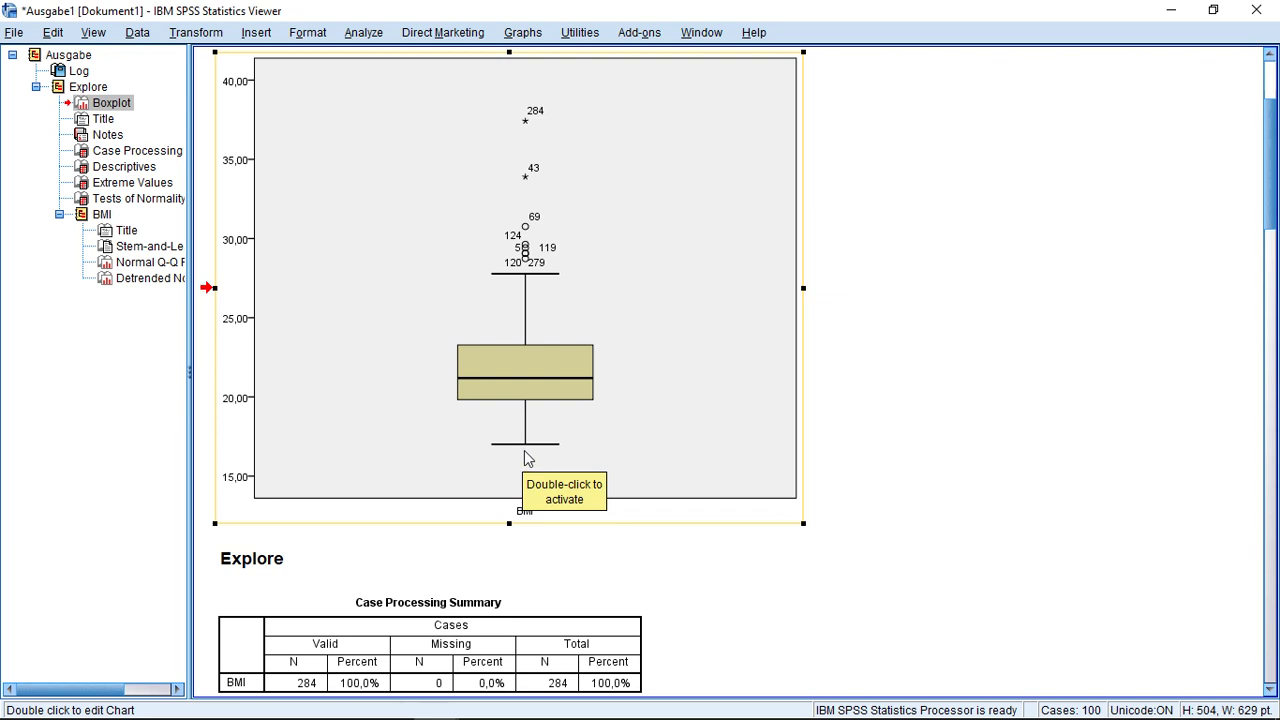
Scroll down through the tables, stem-and-leaf and Q-Q plots to the Detrended Normal Q-Q Plot of BMI.
left_click_drag(1270, 190, 1235, 428)
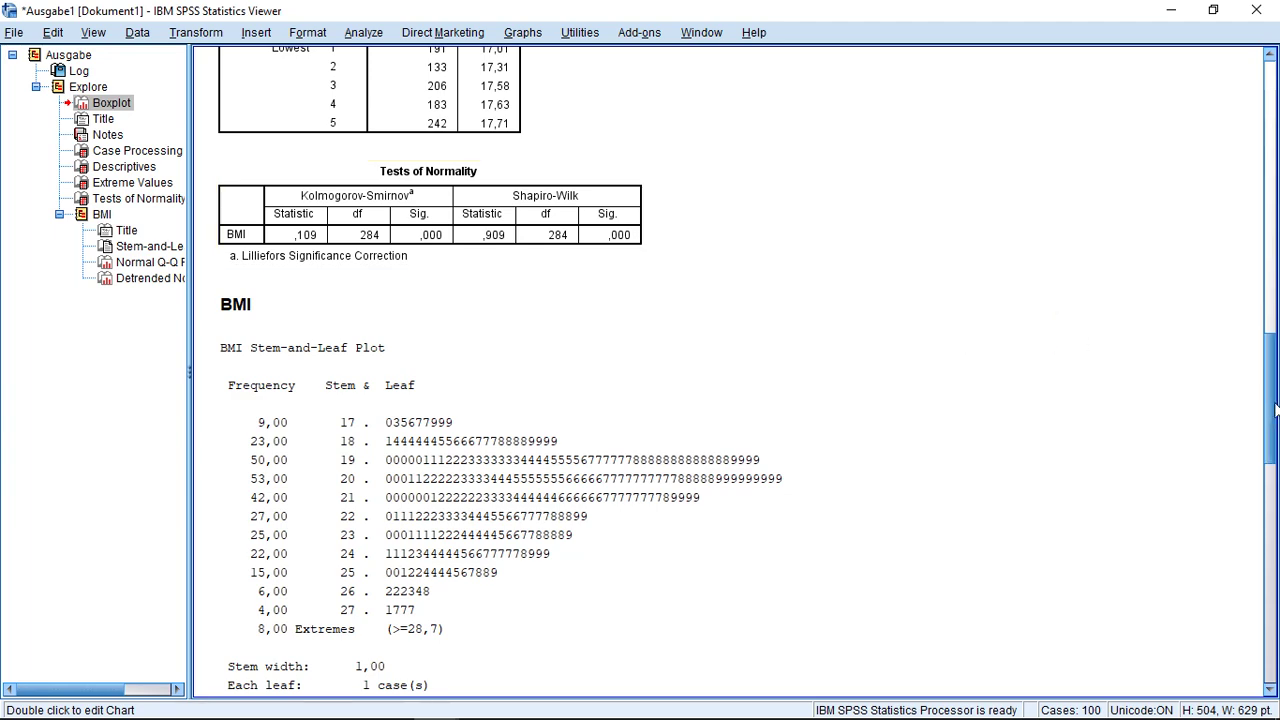
left_click_drag(1275, 410, 1242, 636)
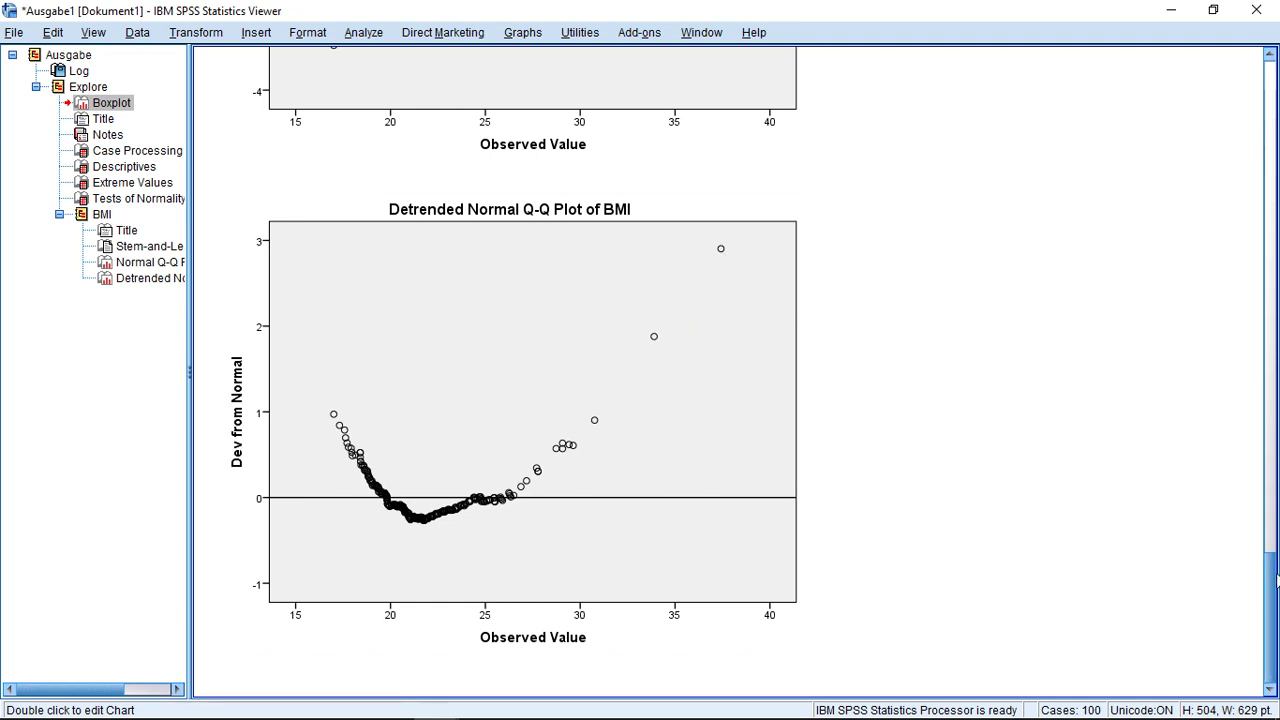
Scroll back up to the Normal Q-Q Plot of BMI, then open the Analyze menu.
left_click_drag(1268, 557, 1263, 505)
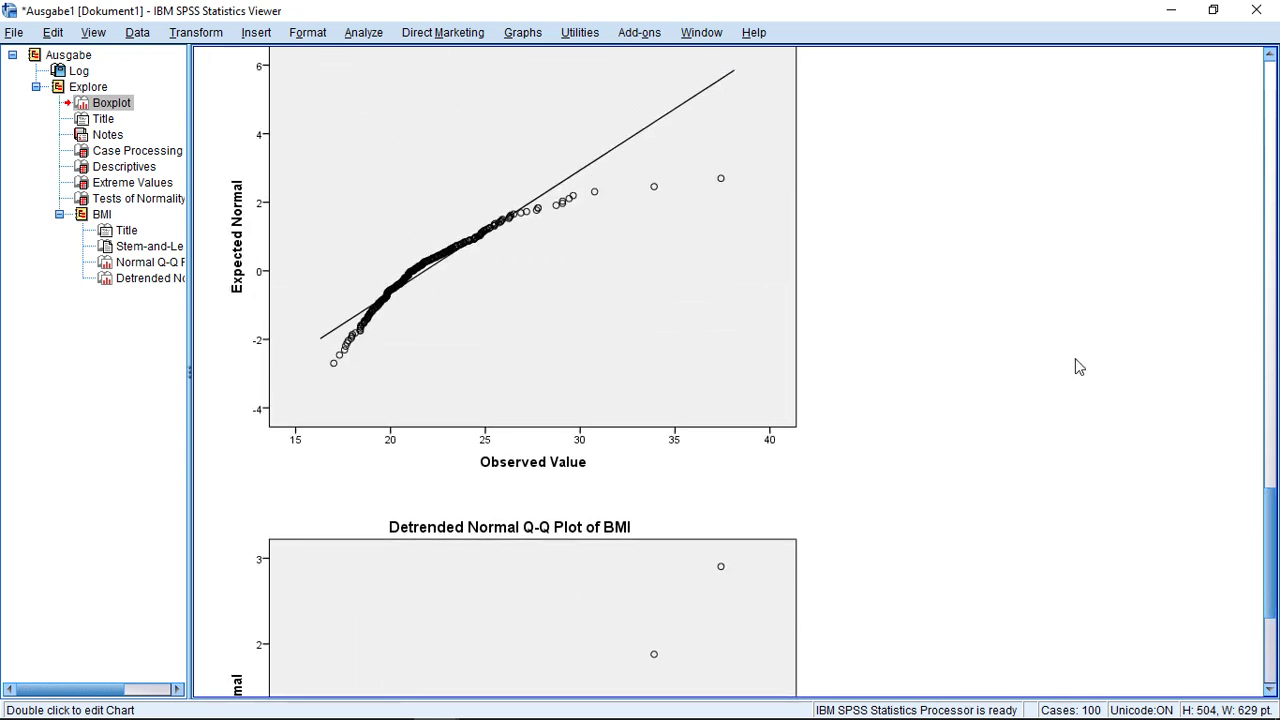
left_click_drag(1268, 545, 1235, 497)
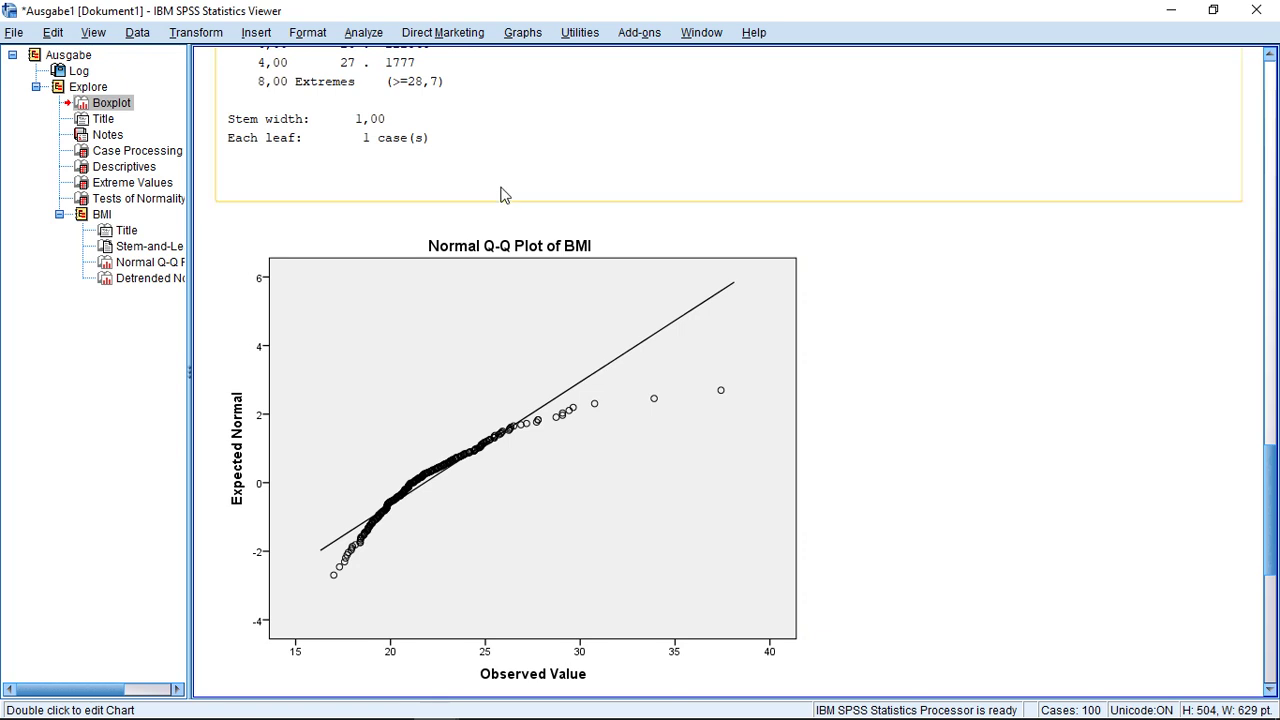
left_click(363, 34)
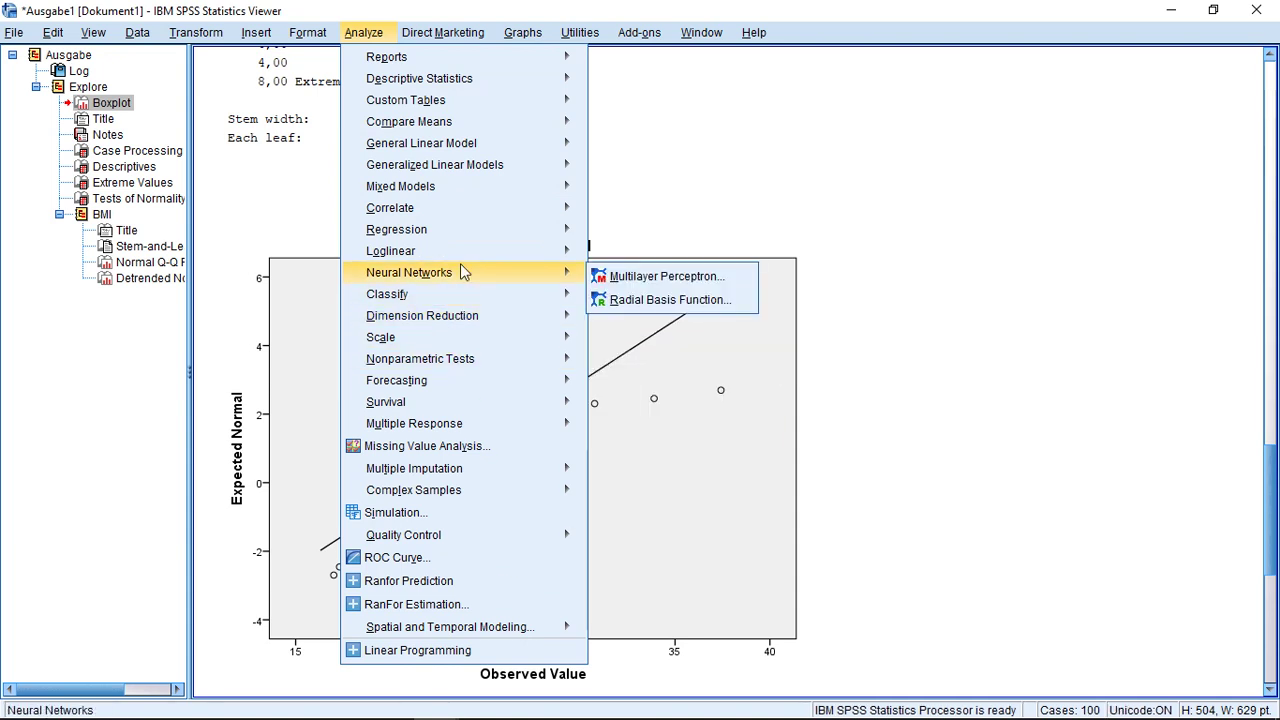
Set up Hierarchical Cluster with Height in cm and Weight in kg as variables, keeping default statistics.
mouse_move(447, 293)
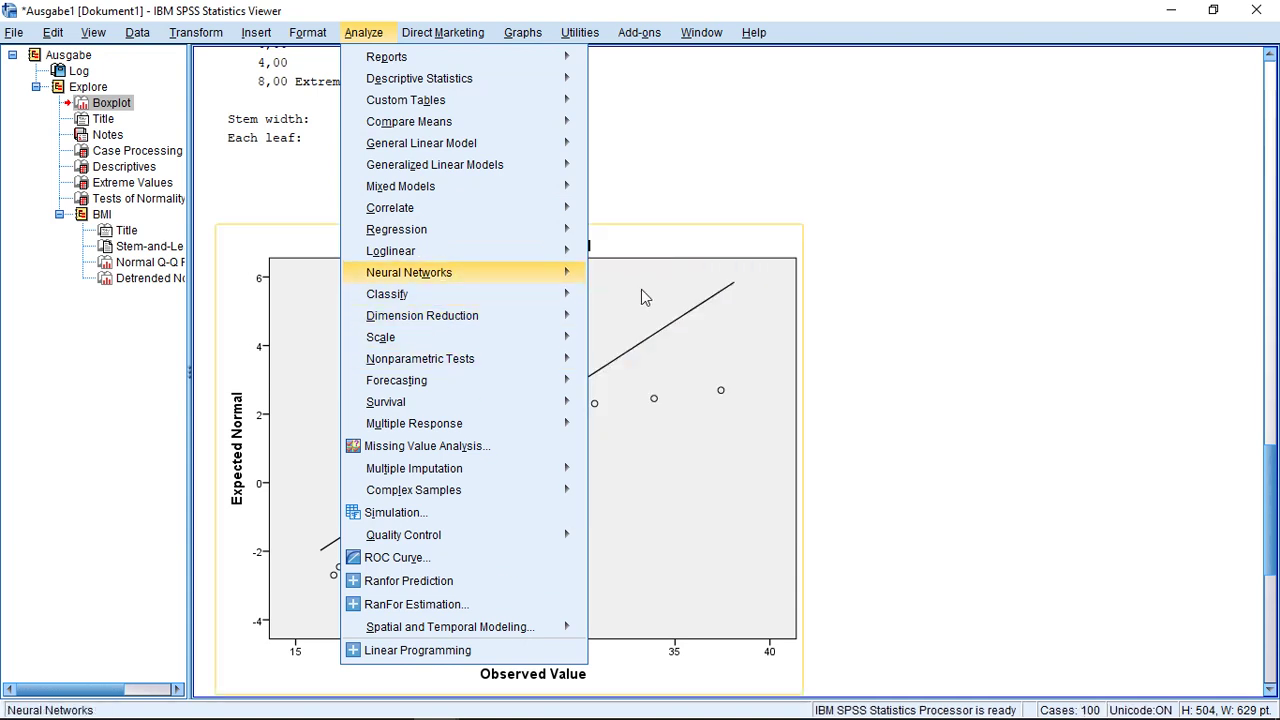
left_click(651, 345)
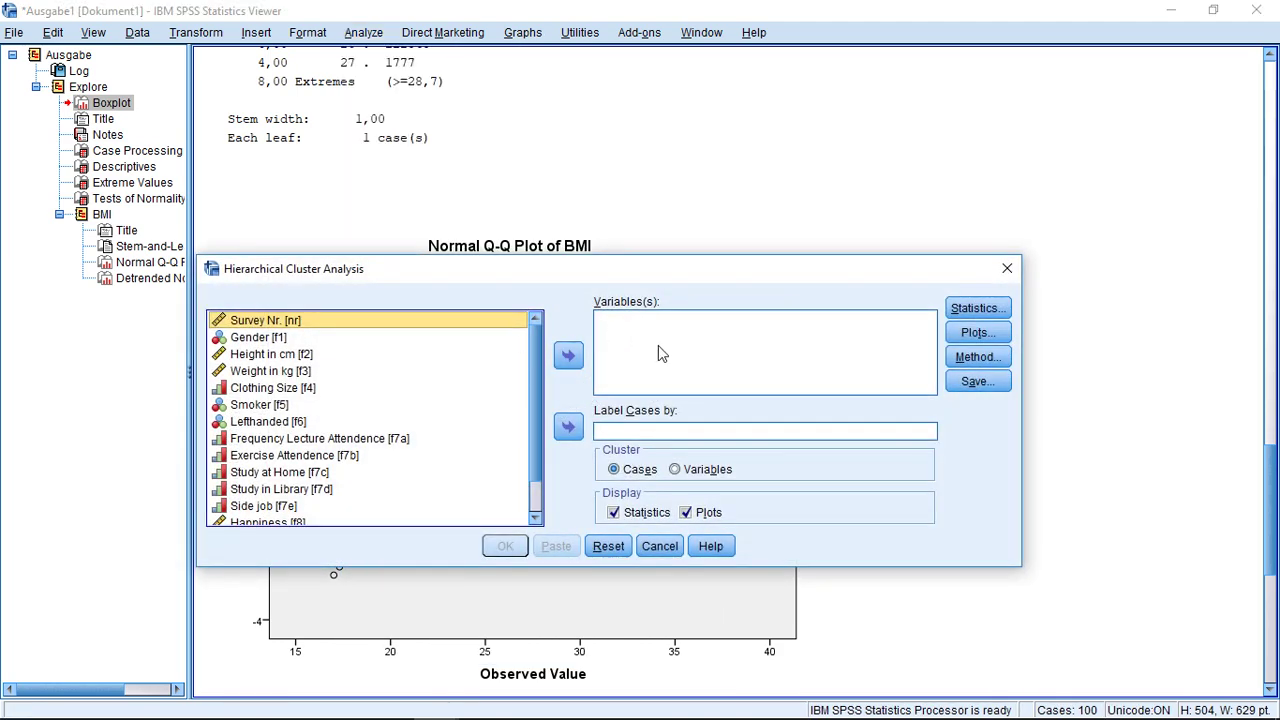
left_click(306, 356)
left_click(308, 373, "shift")
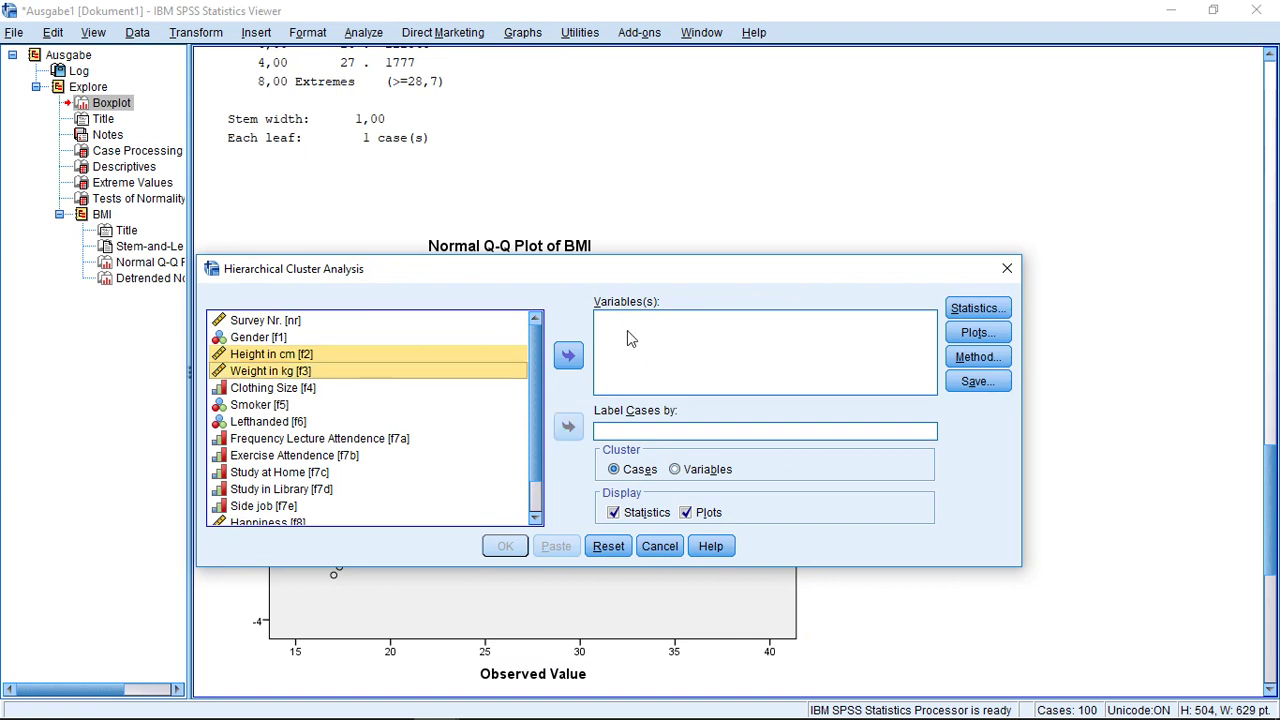
left_click(568, 355)
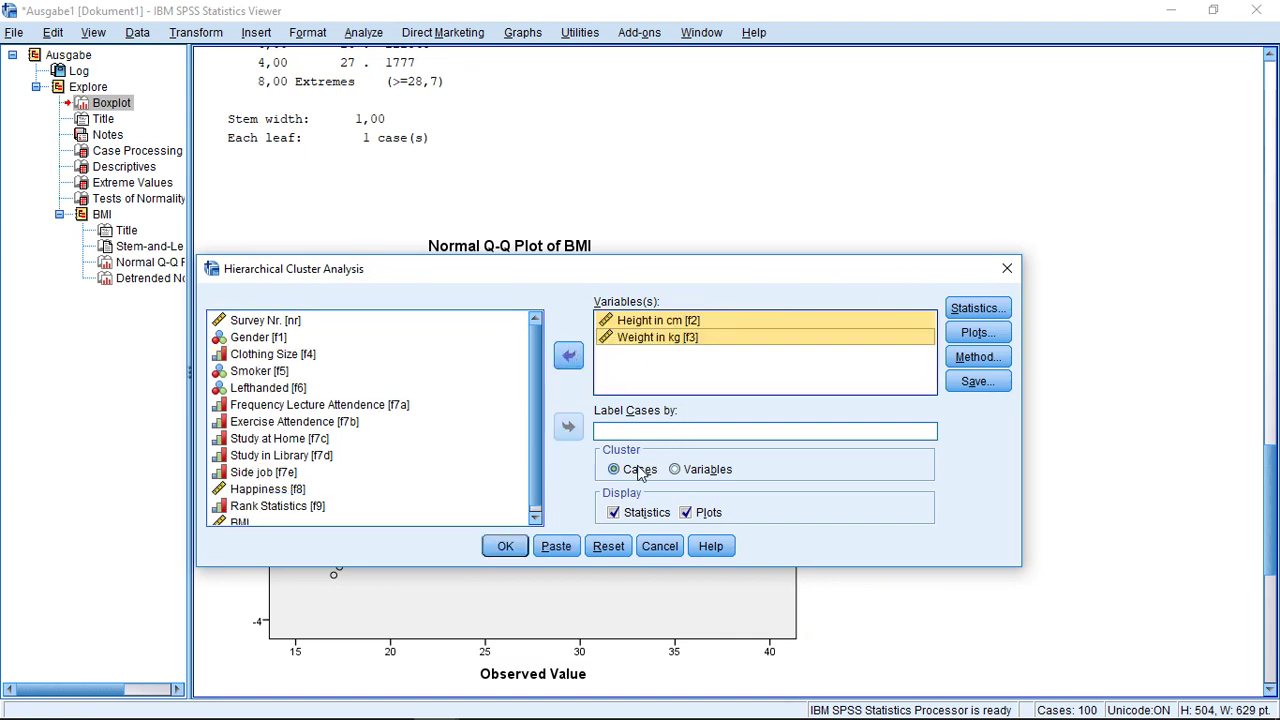
left_click(1004, 308)
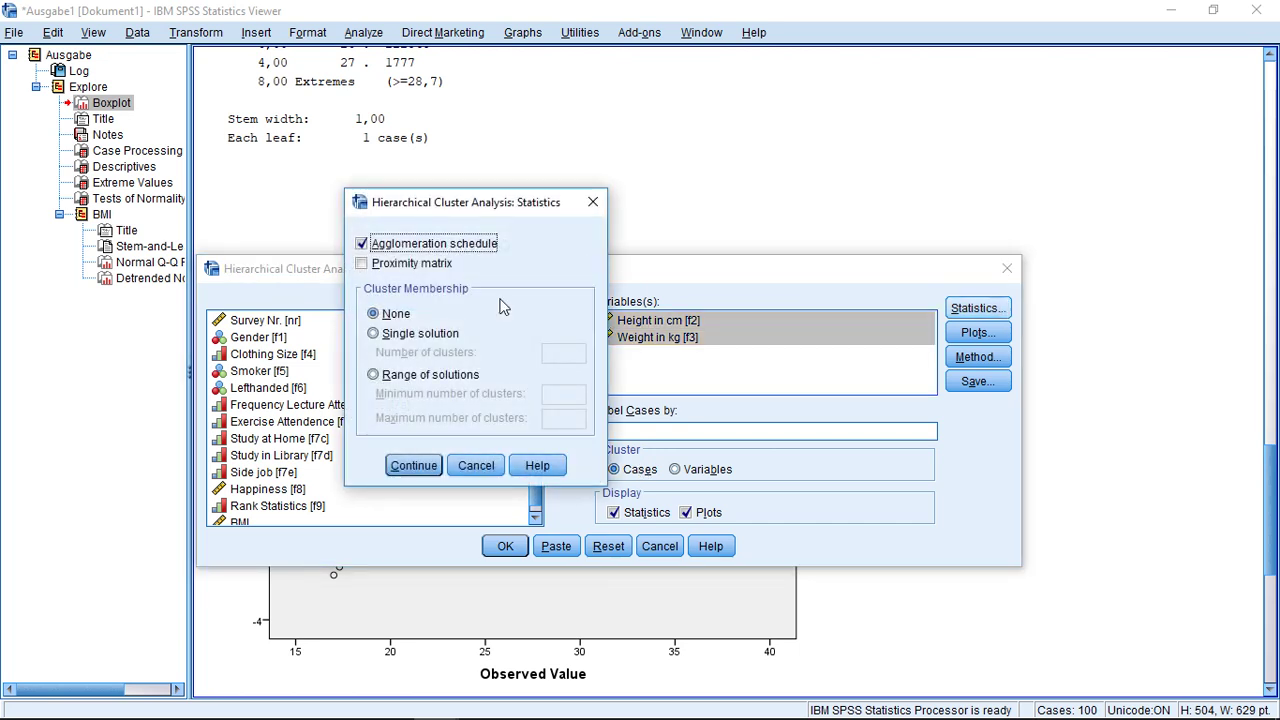
left_click(422, 465)
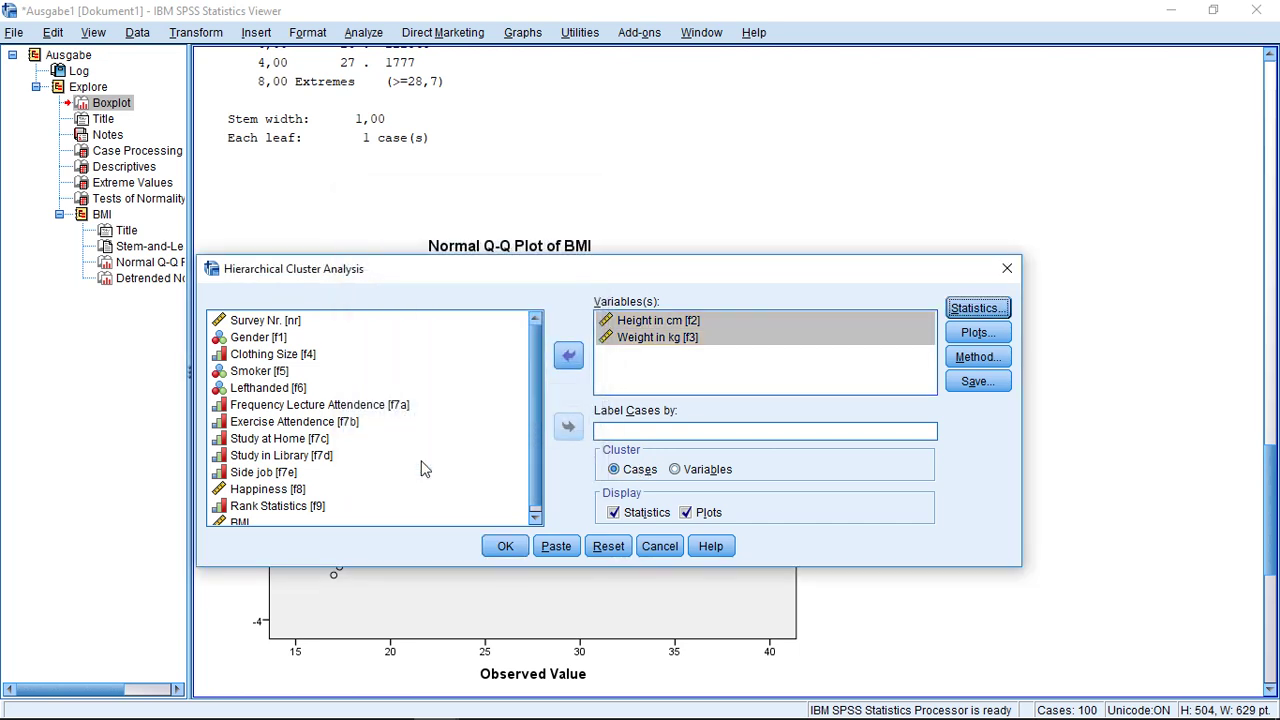
Request a dendrogram and set the icicle plot to None.
left_click(954, 334)
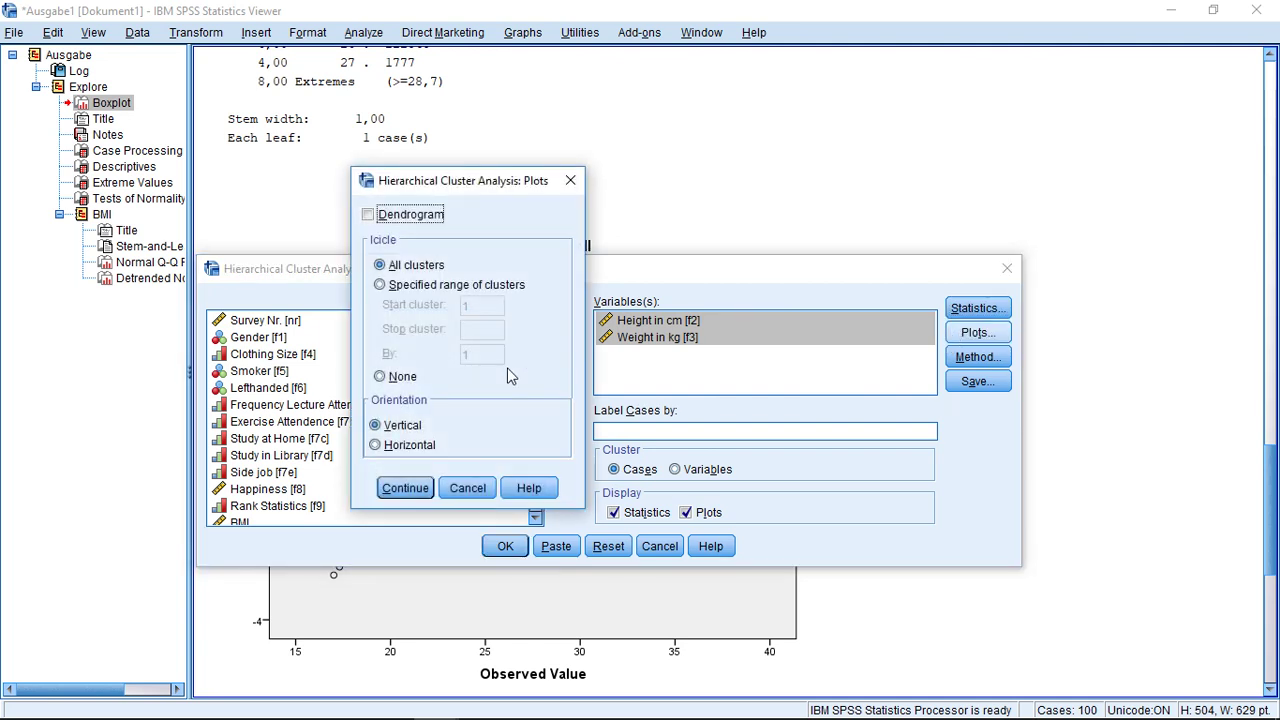
left_click(396, 220)
left_click(398, 384)
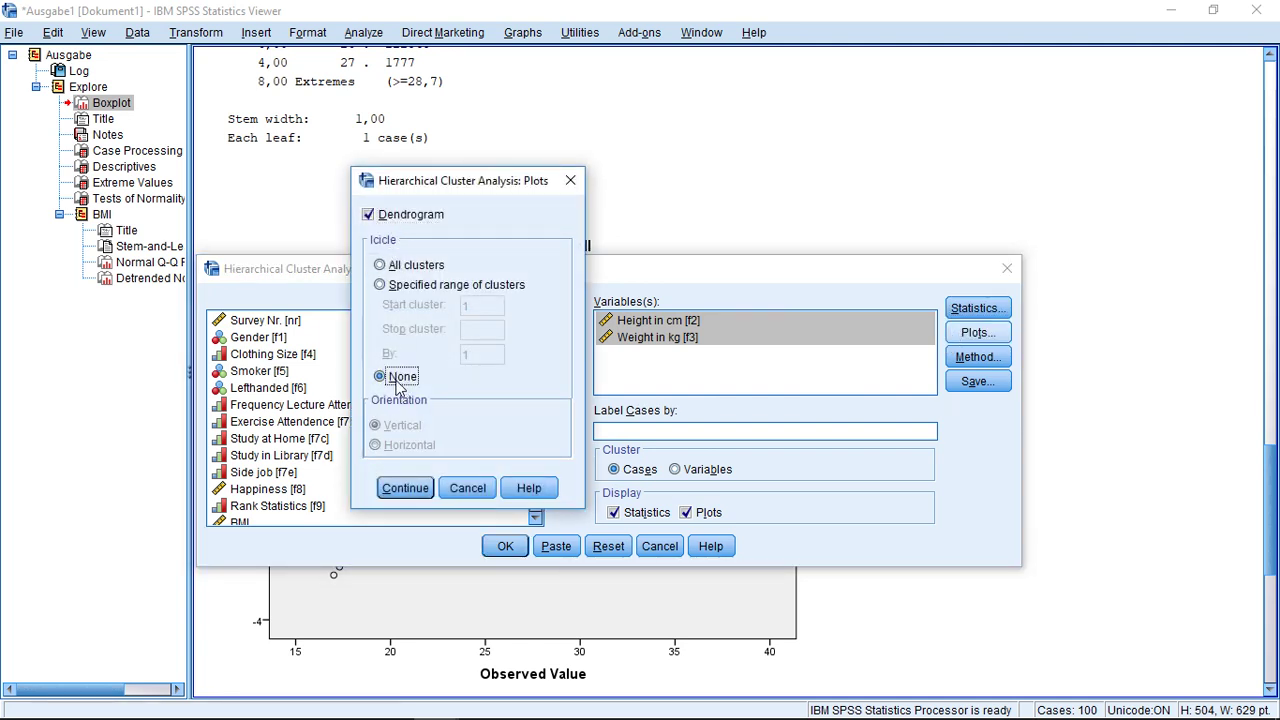
left_click(414, 486)
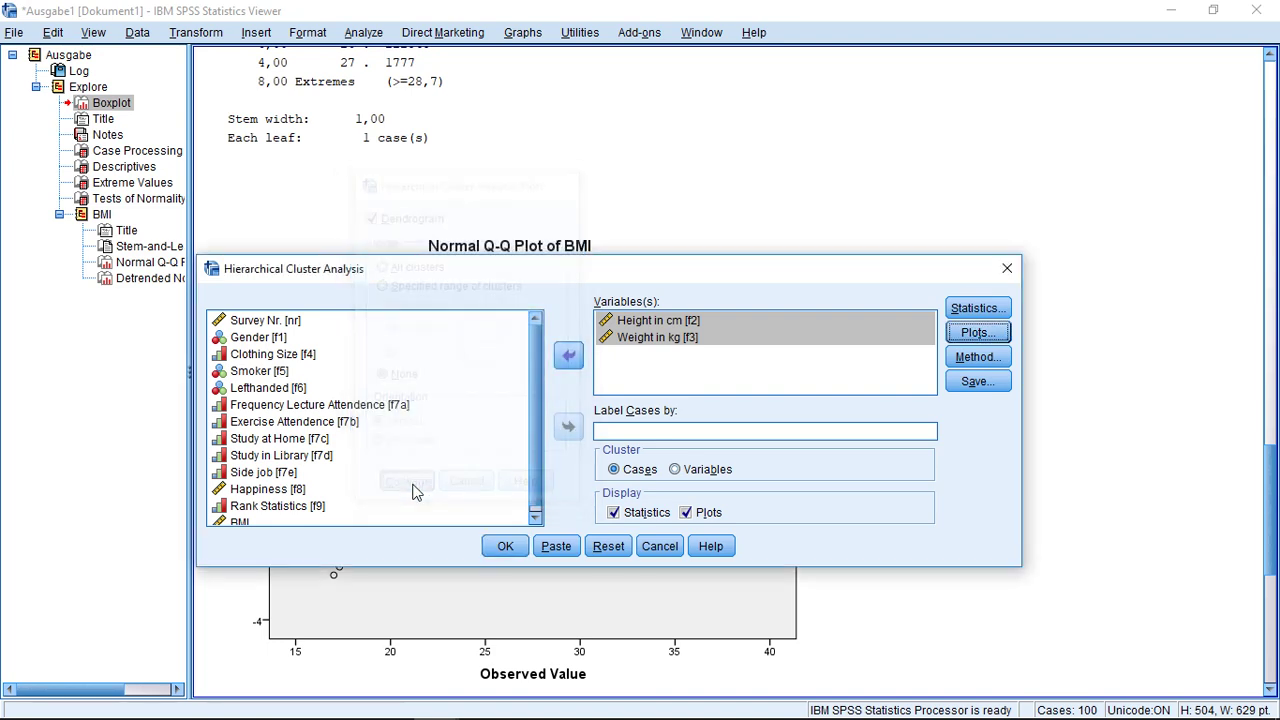
Standardize to Z scores, use Nearest neighbor clustering, and run the analysis.
left_click(970, 358)
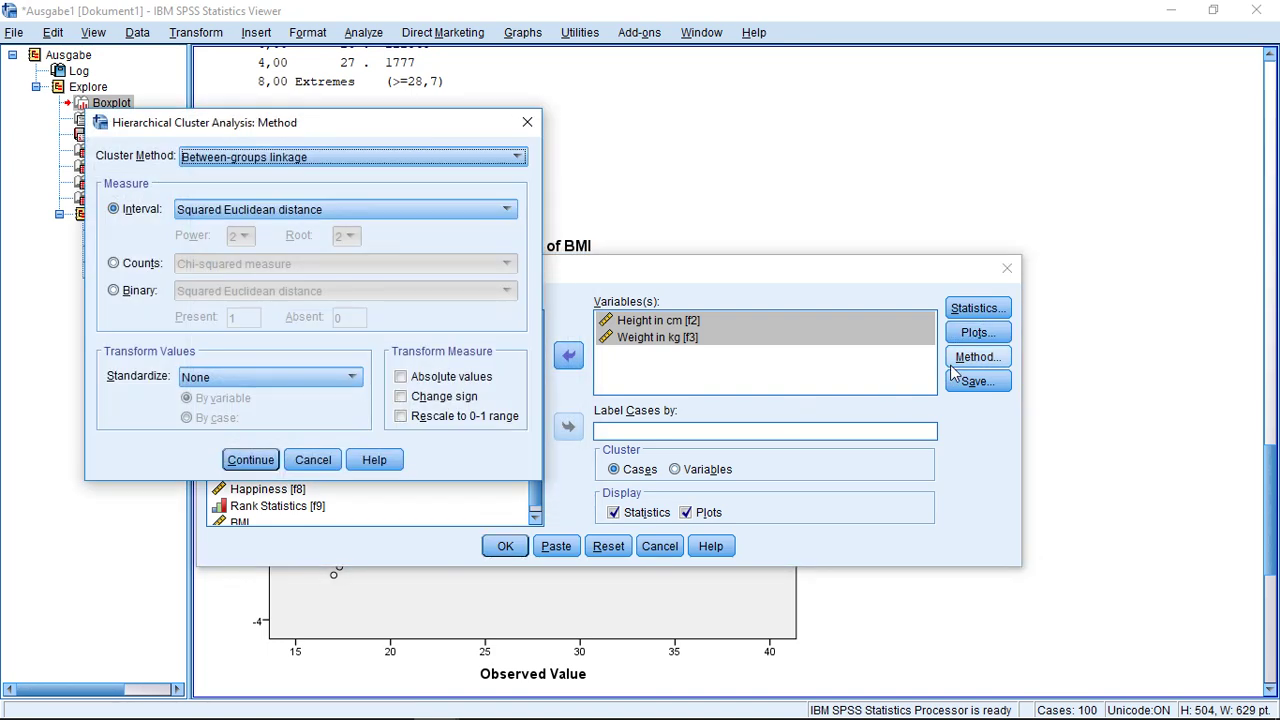
left_click(243, 378)
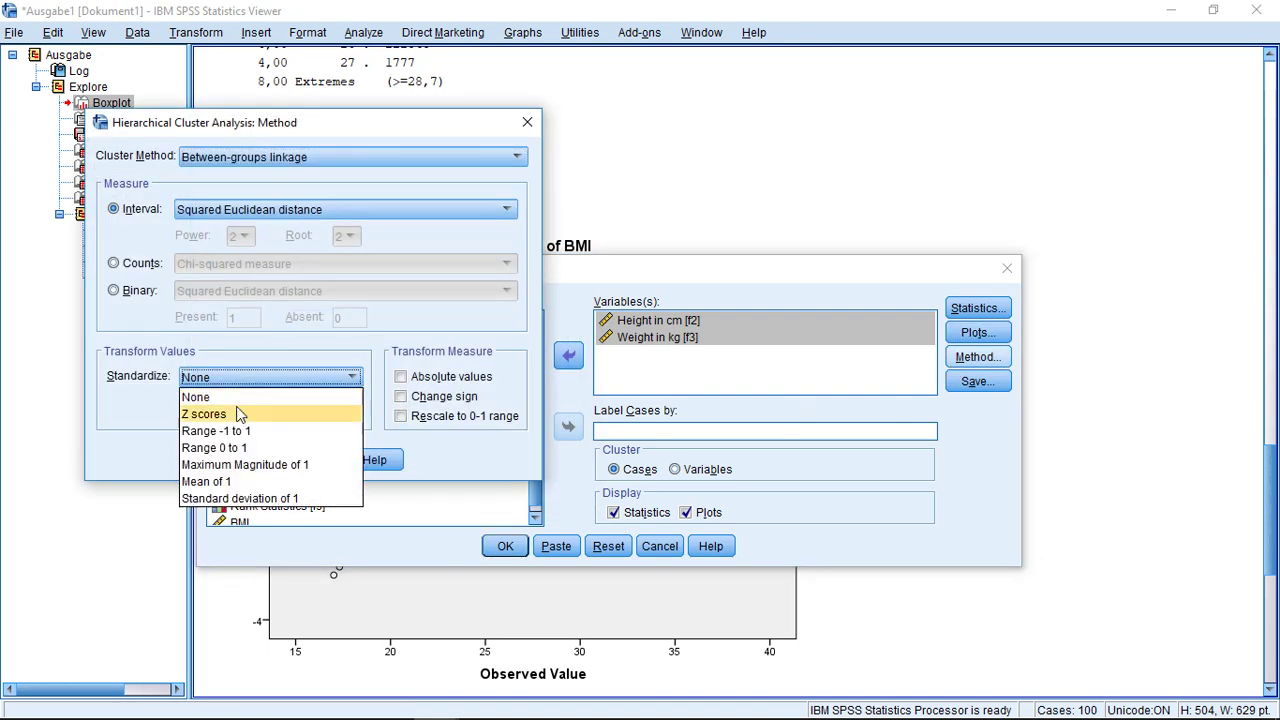
left_click(240, 413)
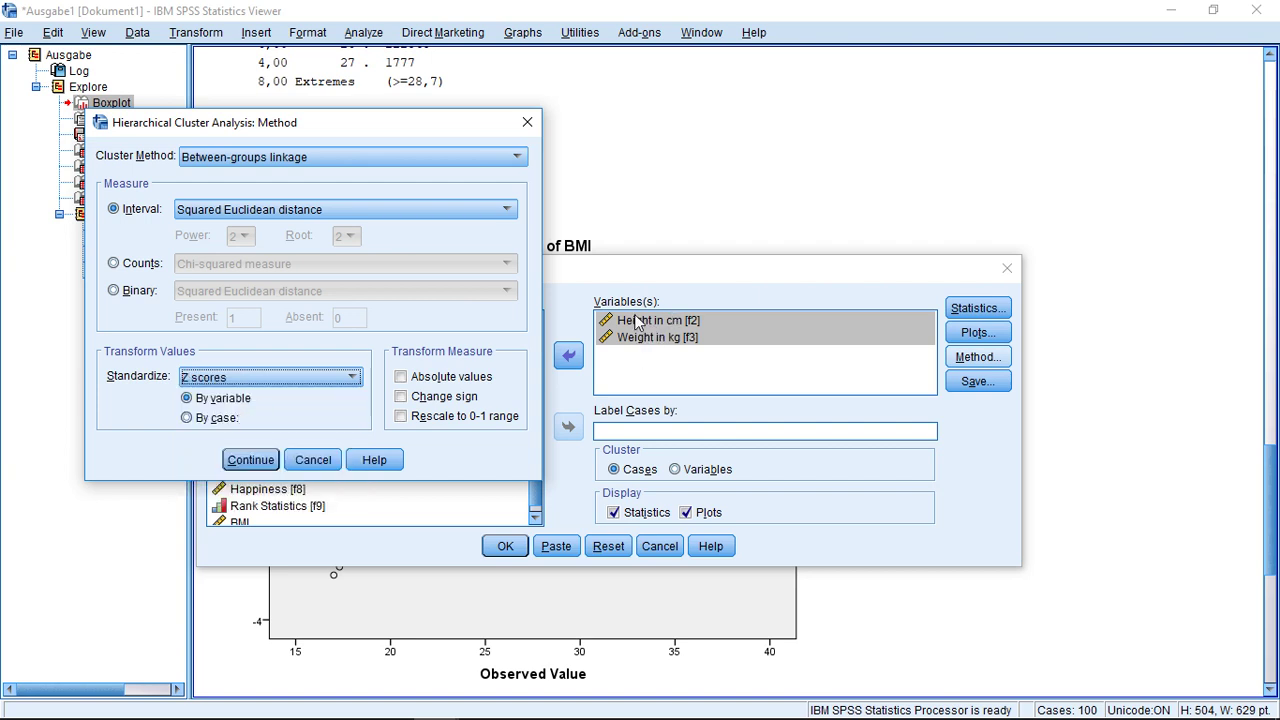
left_click(198, 159)
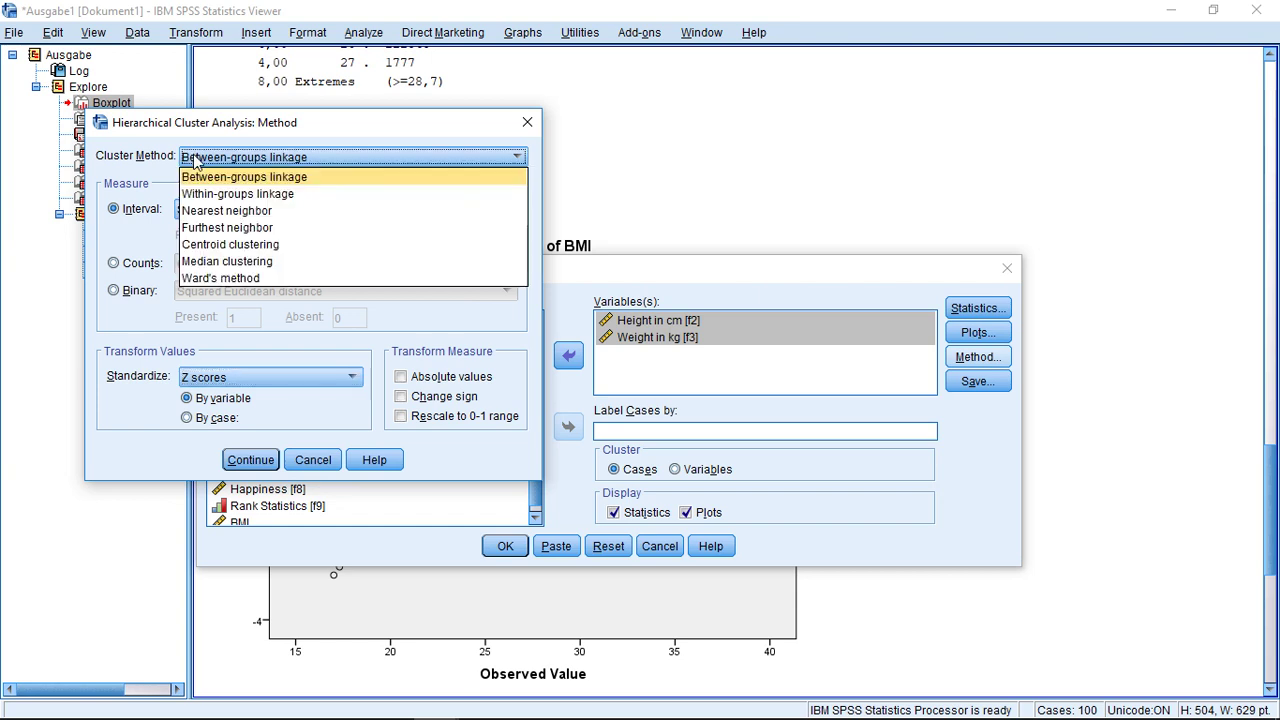
left_click(218, 211)
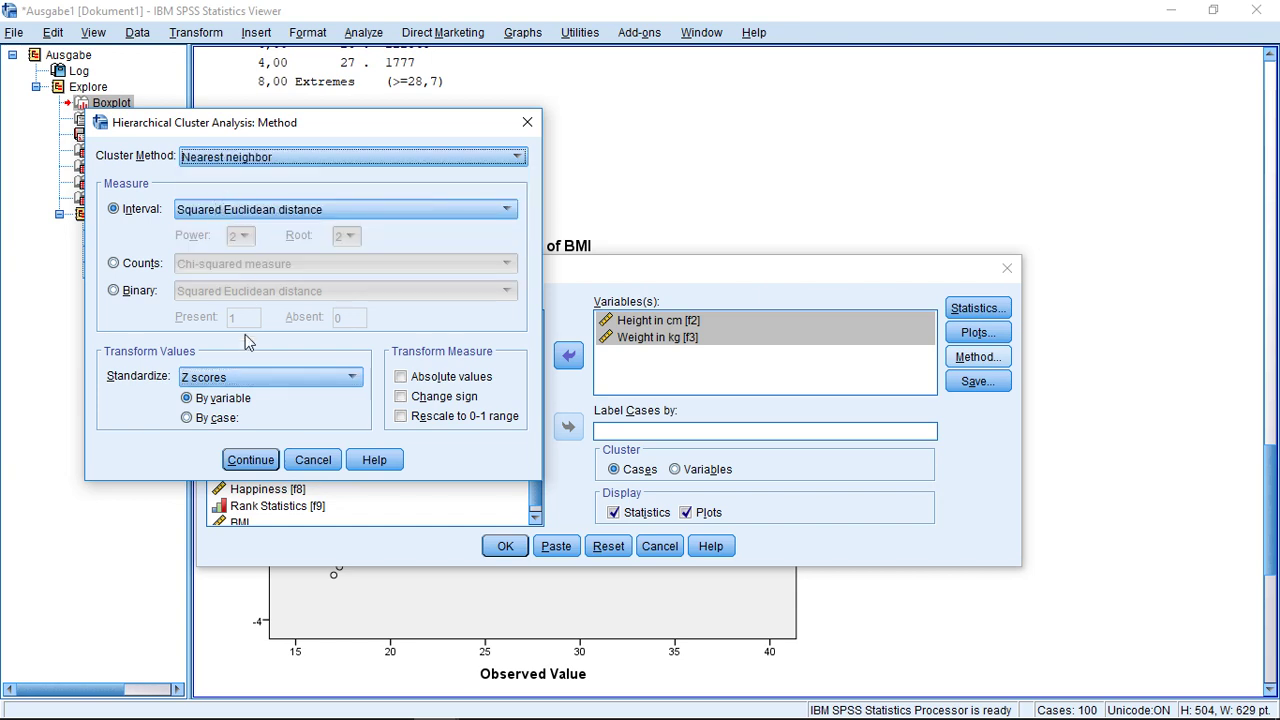
left_click(252, 461)
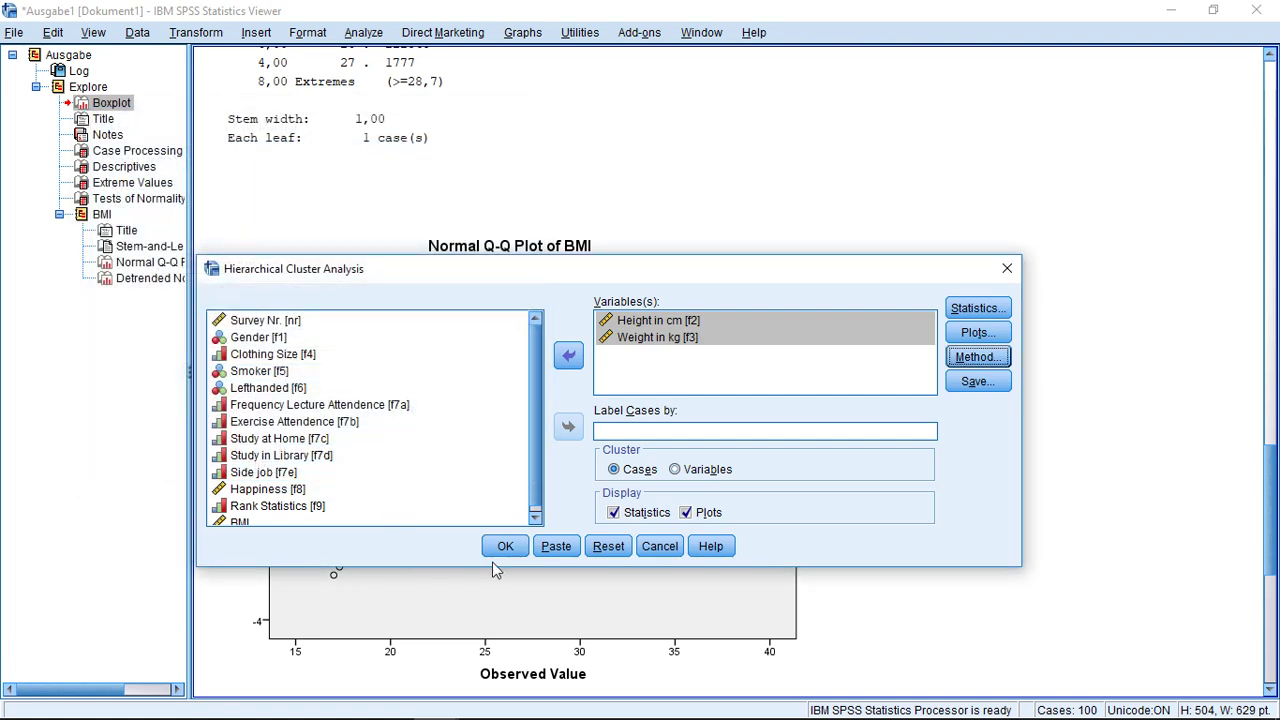
left_click(494, 550)
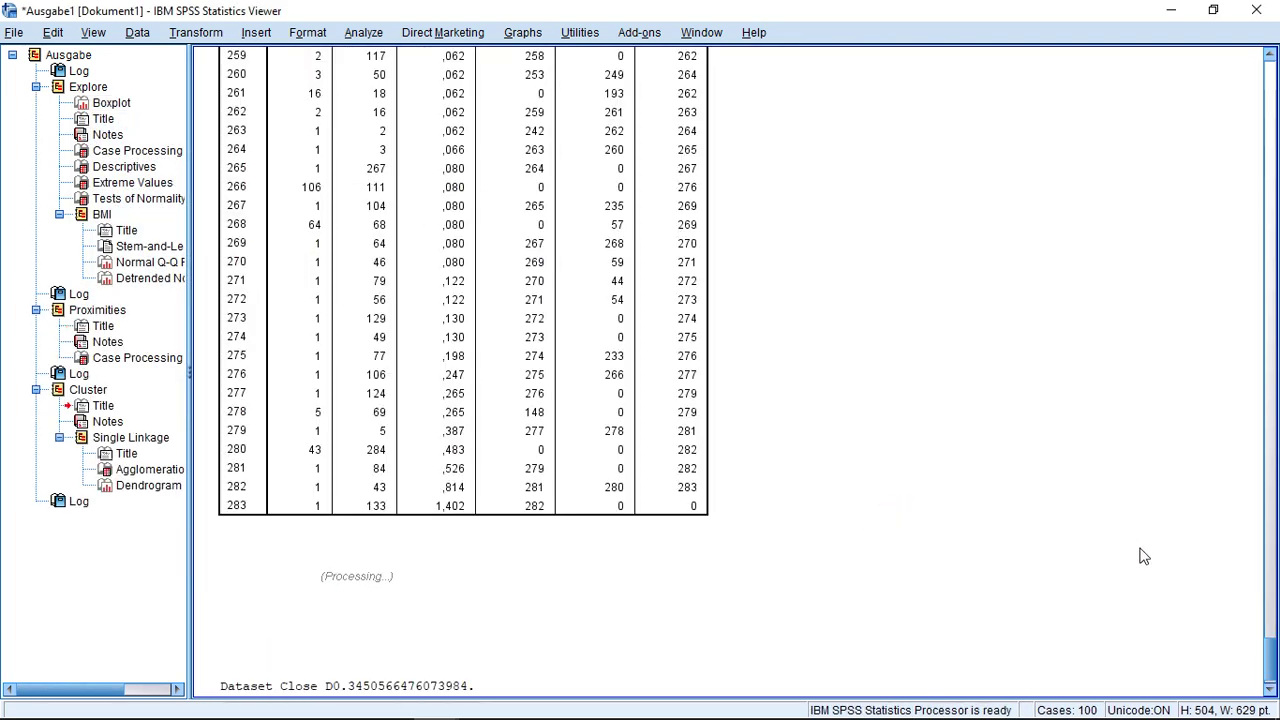
Scroll past the agglomeration schedule to the bottom of the single-linkage dendrogram.
scroll(1272, 462, "down", 2)
left_click_drag(1272, 462, 1270, 668)
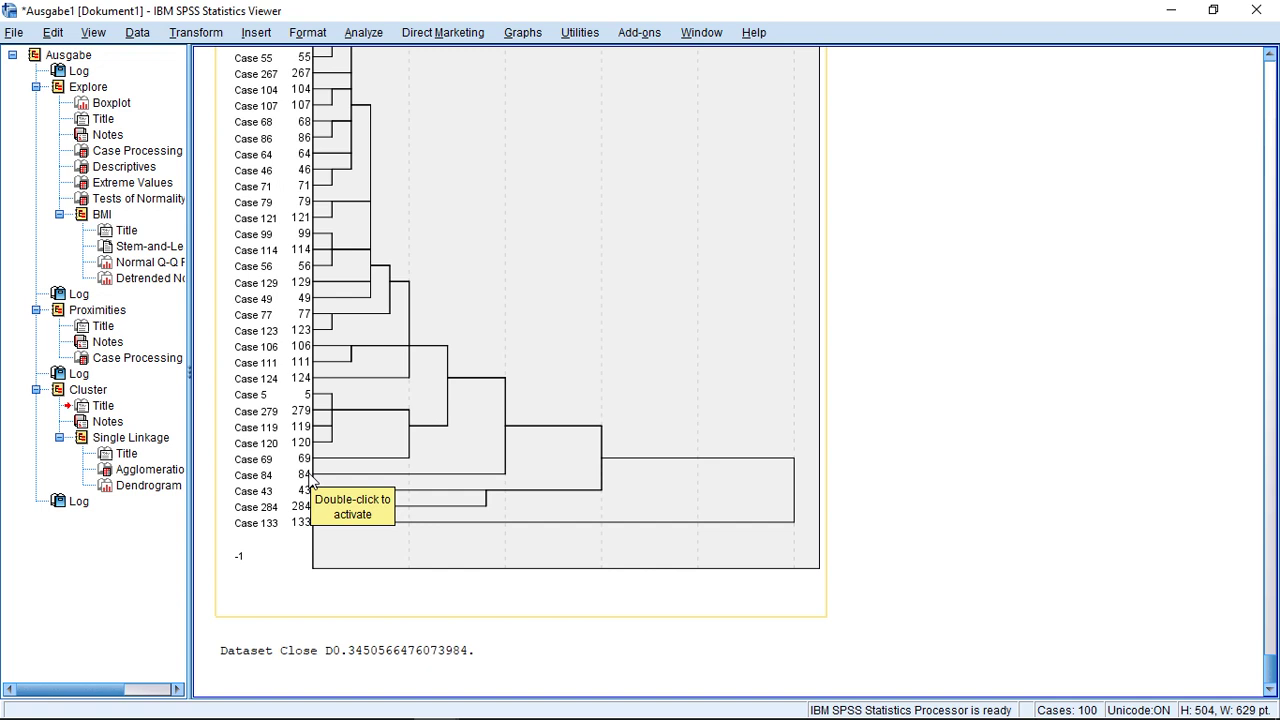
Reopen Hierarchical Cluster, switch the interval measure to Pearson correlation, and rerun it.
left_click(366, 33)
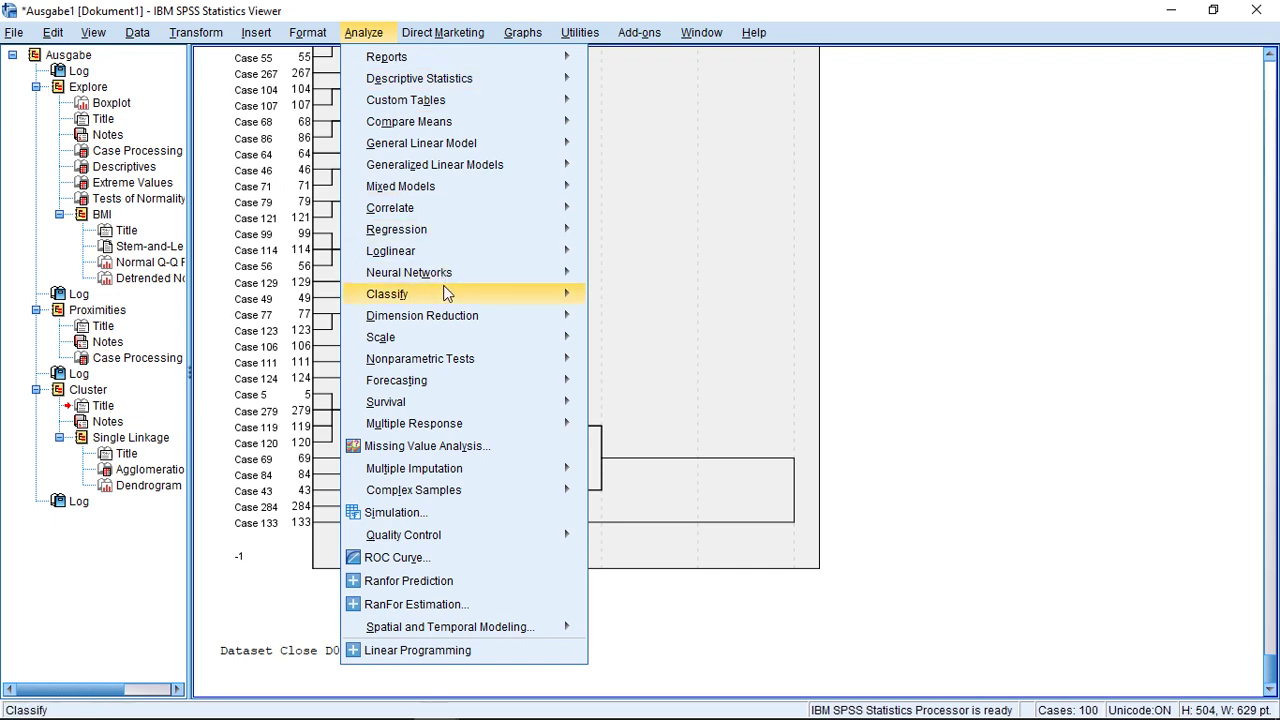
mouse_move(445, 293)
left_click(624, 346)
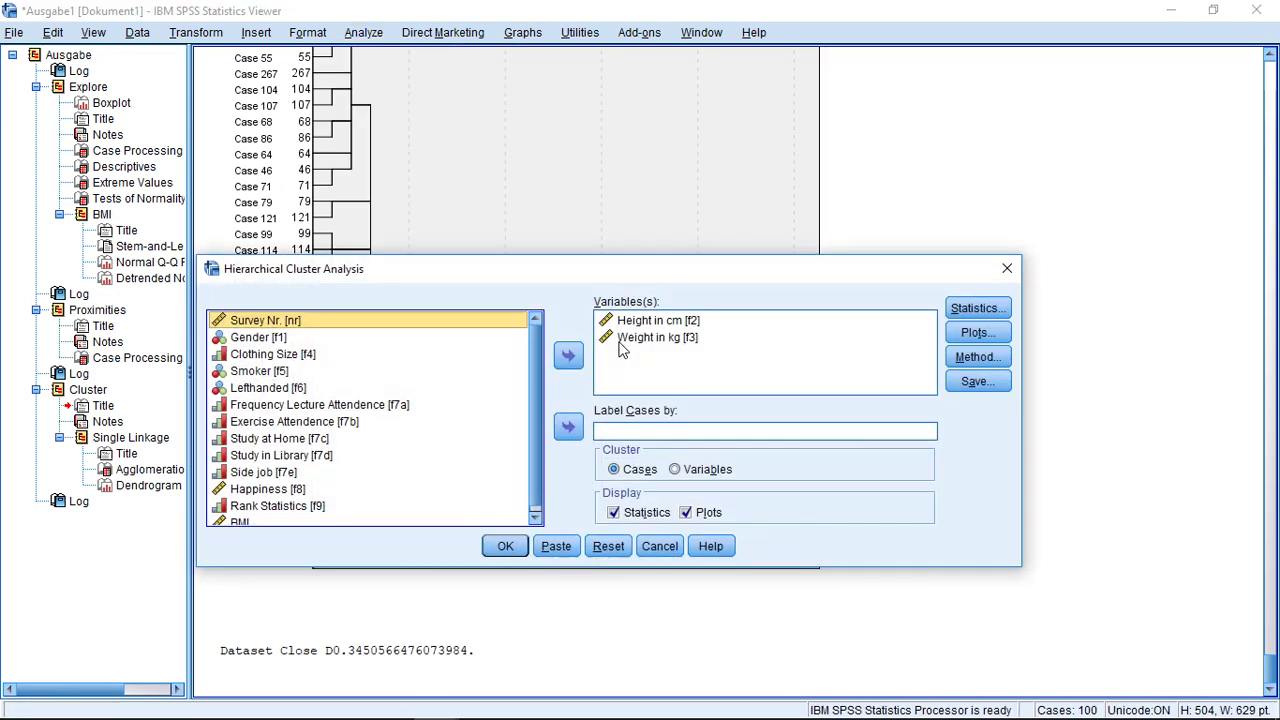
left_click(976, 357)
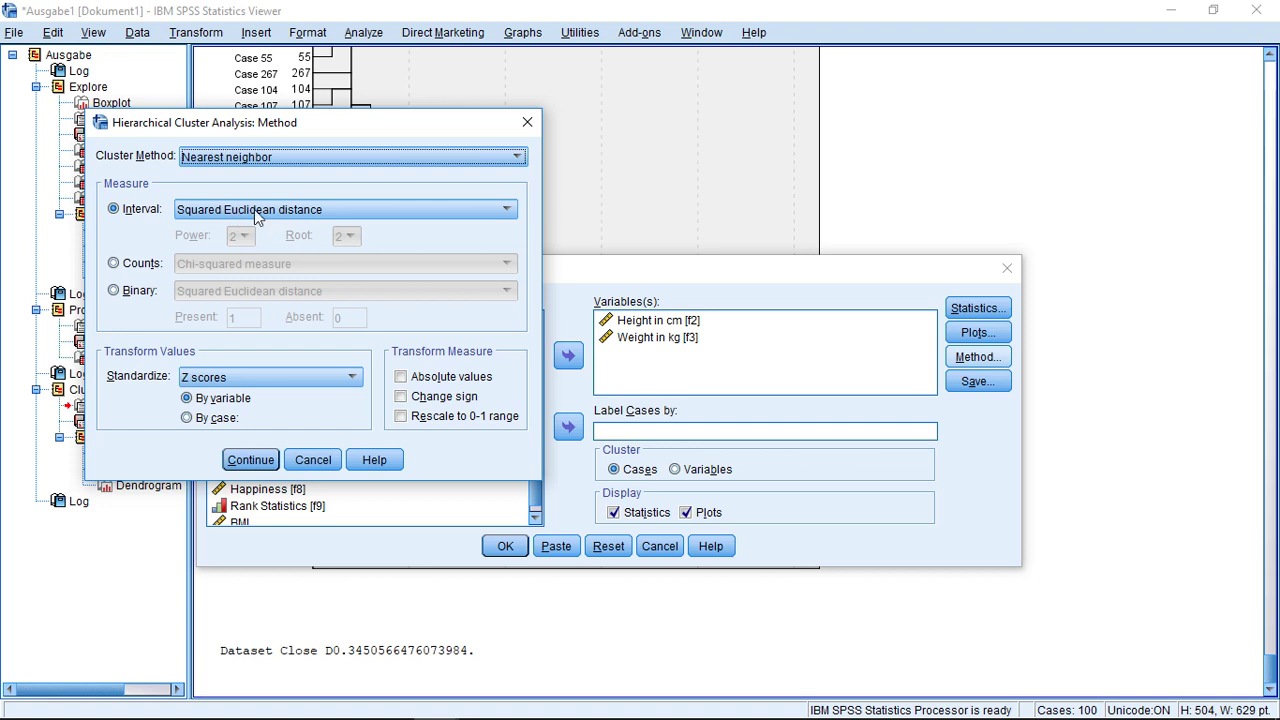
left_click(286, 212)
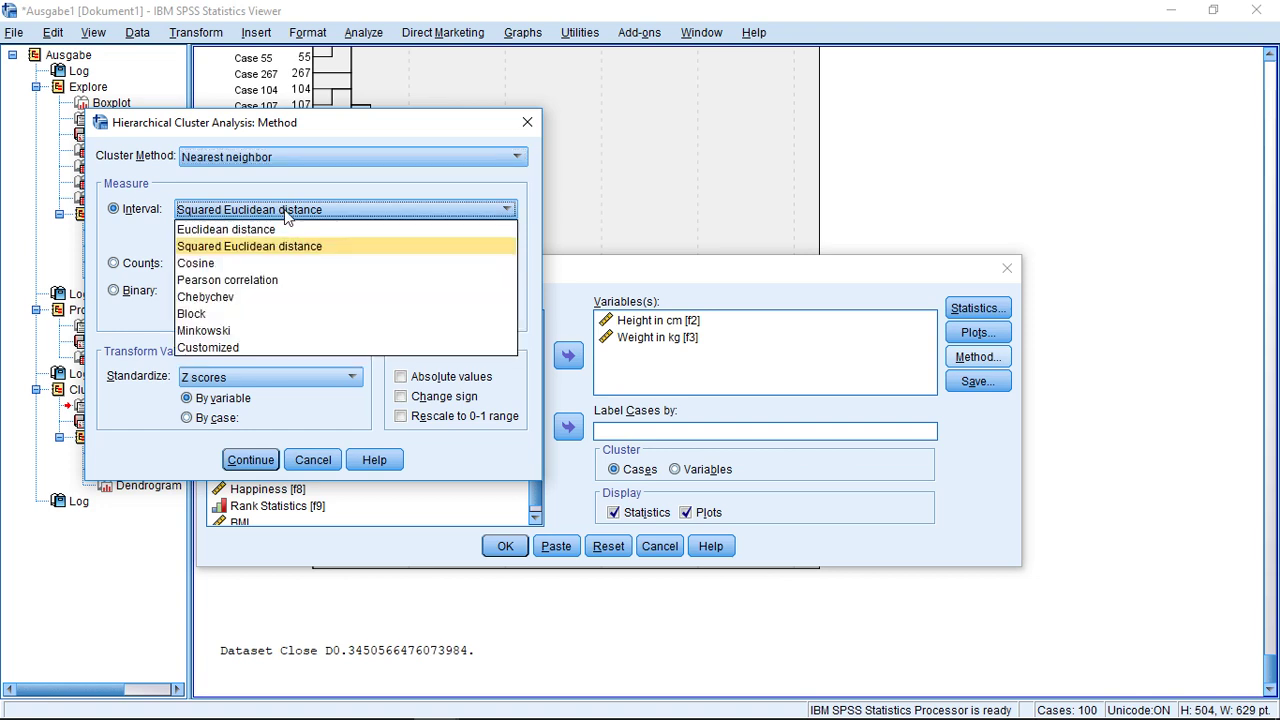
left_click(255, 280)
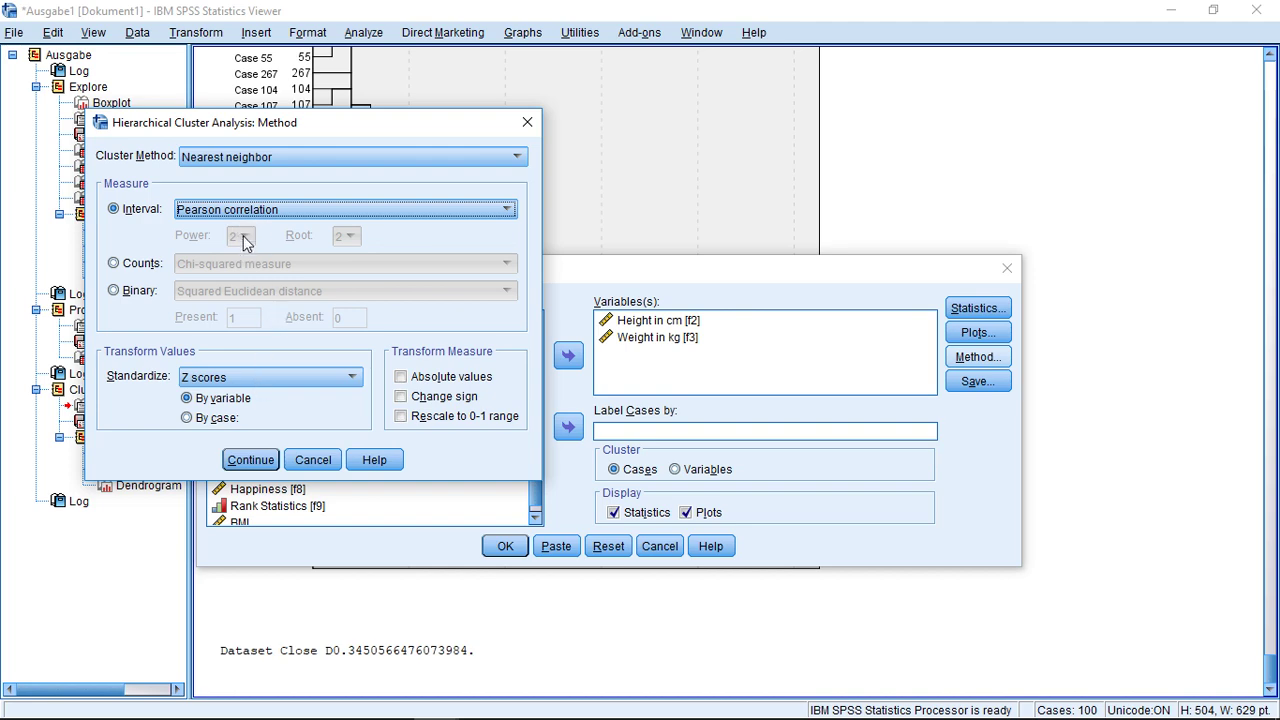
left_click(250, 457)
left_click(507, 540)
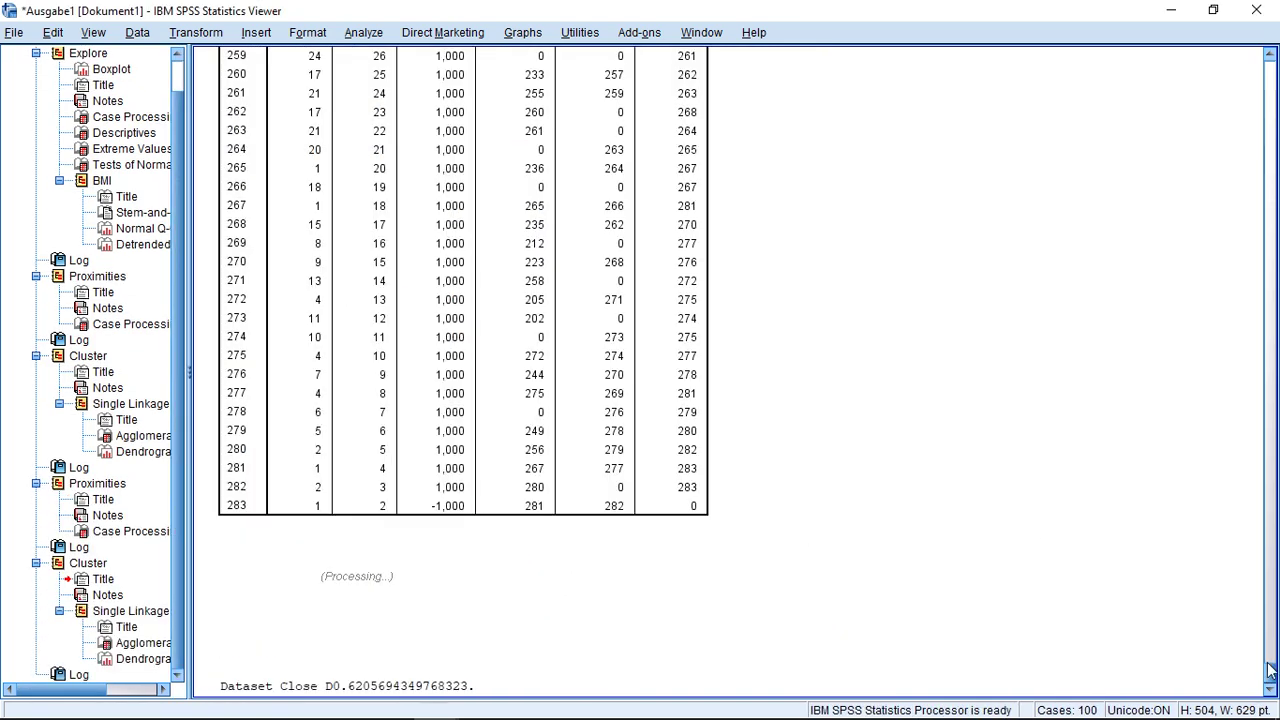
Scroll through the correlation dendrogram, then return to the Proximities syntax with MEASURE=CORRELATION and 284 valid cases.
scroll(1270, 670, "down", 15)
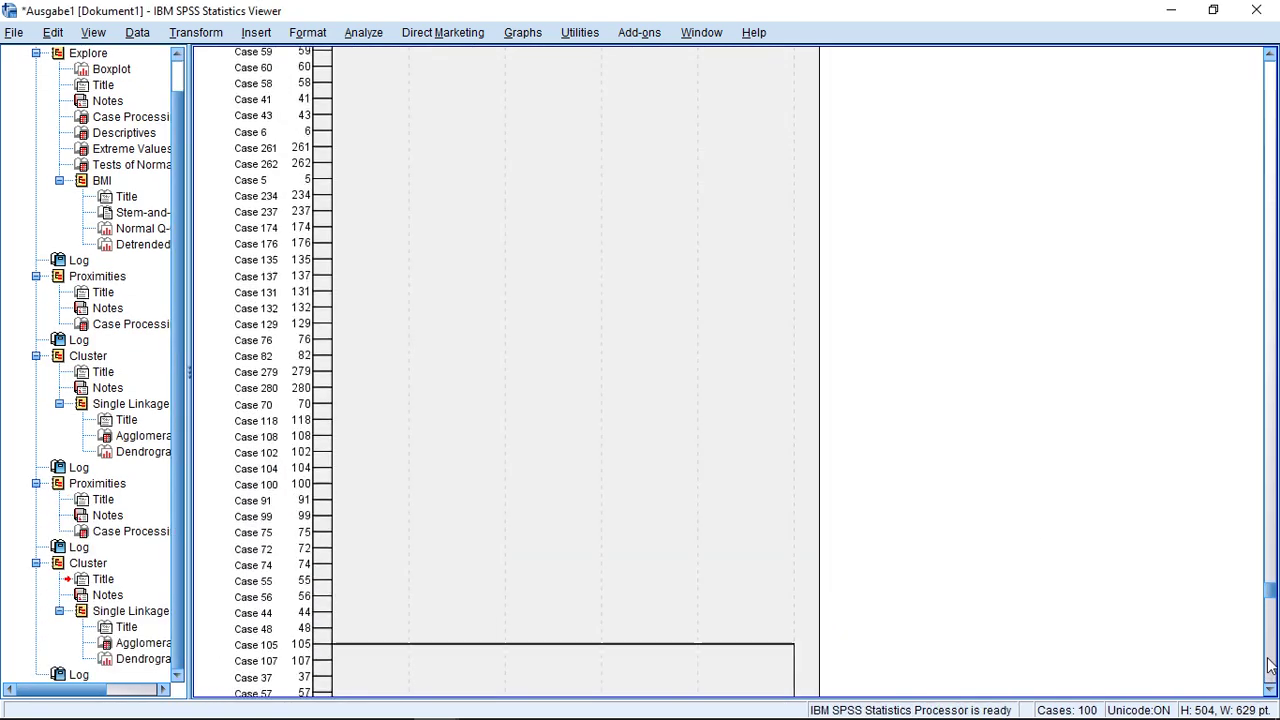
scroll(1270, 668, "down", 10)
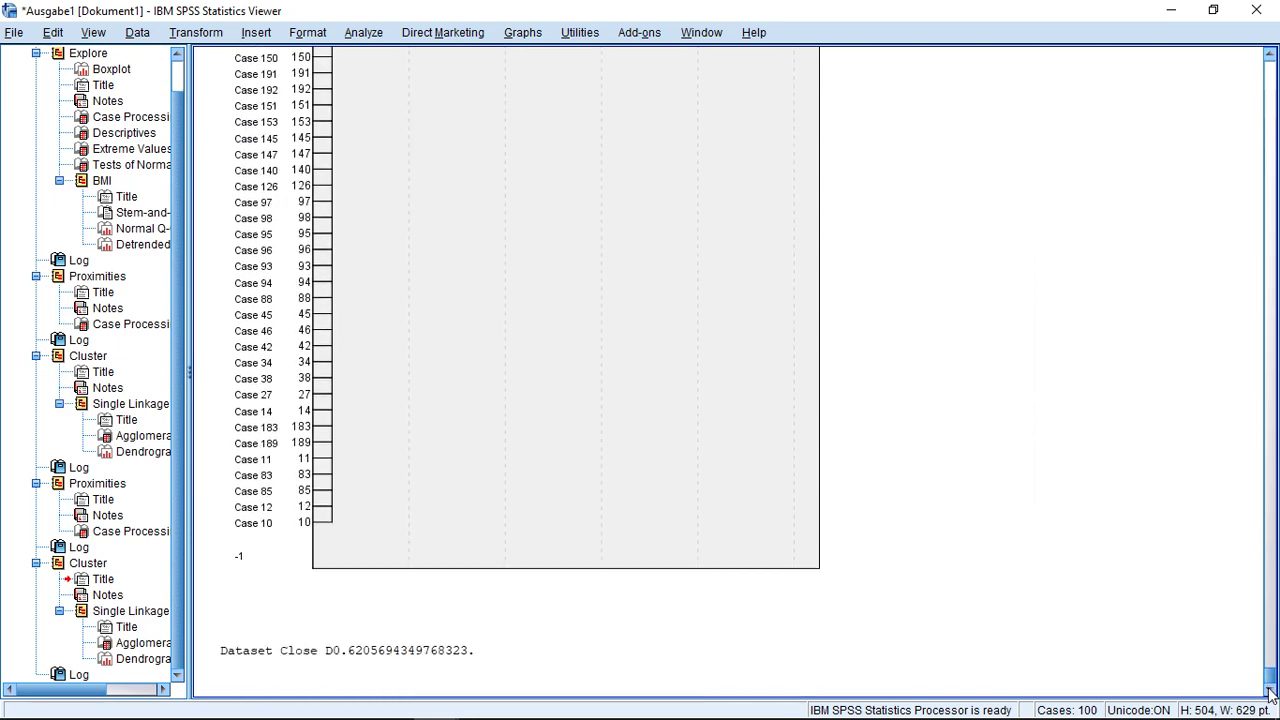
left_click_drag(1270, 670, 1211, 417)
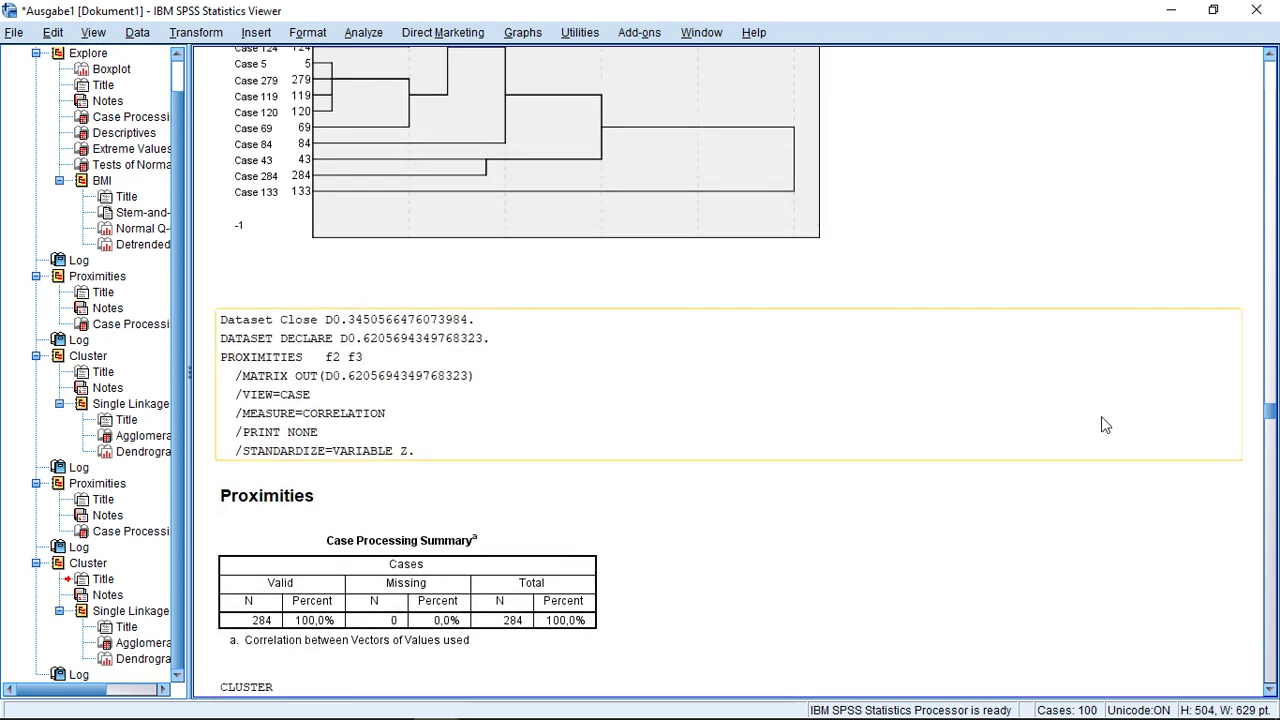